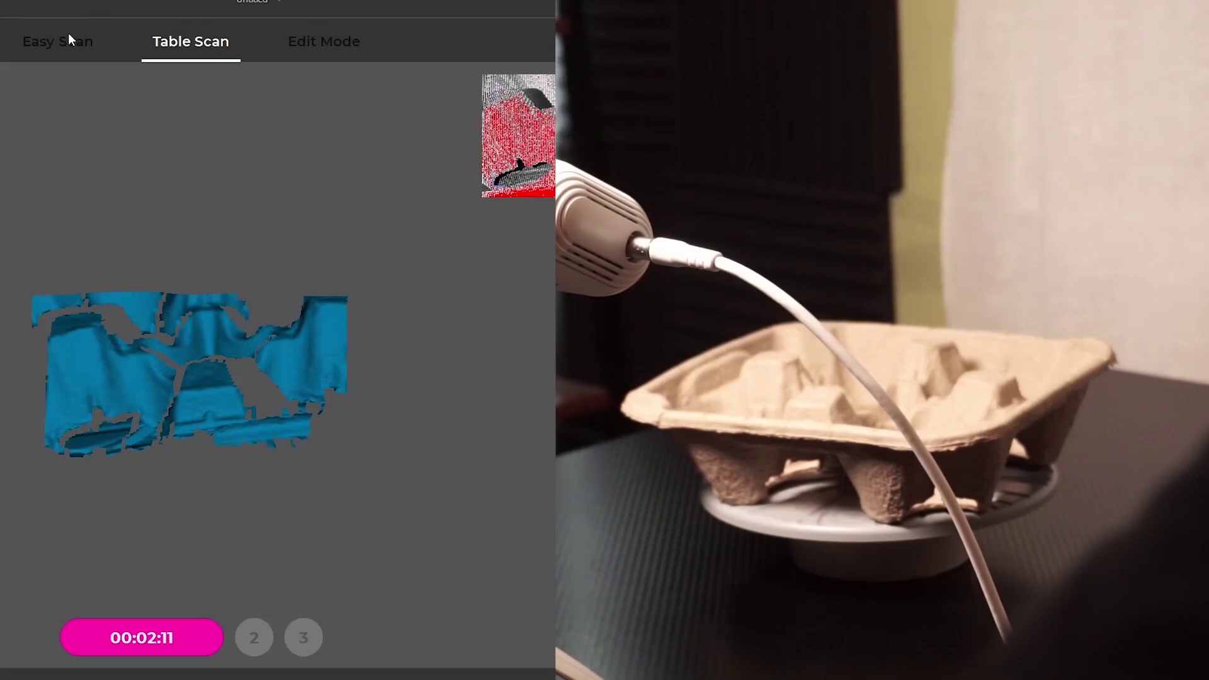
- Stop the drink tray scan so it can be fused into a mesh
left_click(181, 635)
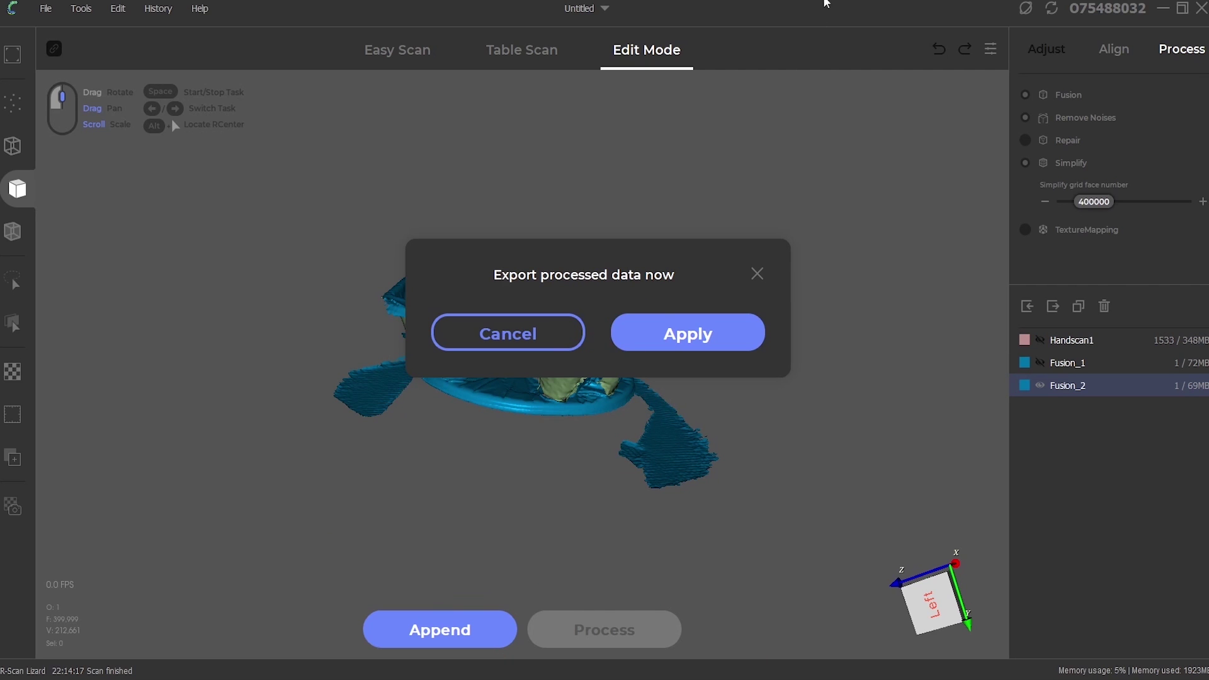
- Cancel the export prompt, delete Fusion_1 and Fusion_2, and make Handscan1 visible
left_click(580, 343)
scroll(610, 326, "up", 3)
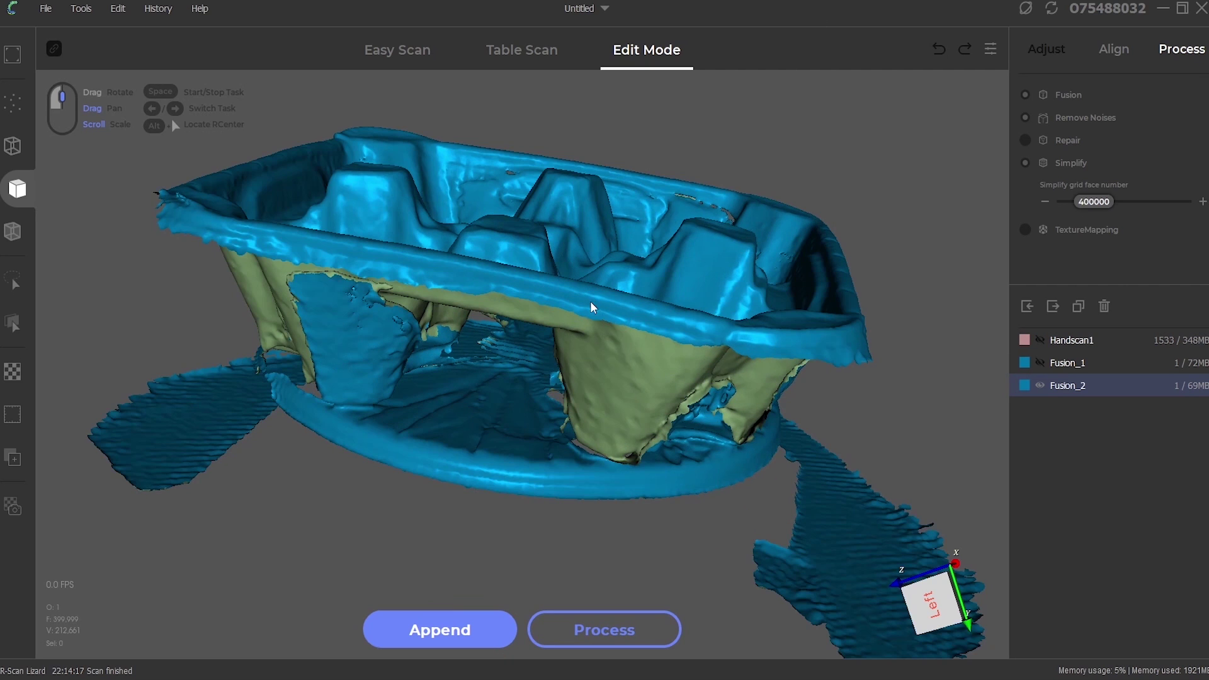
scroll(630, 296, "down", 1)
left_click_drag(636, 285, 751, 397)
key("space")
left_click(567, 359)
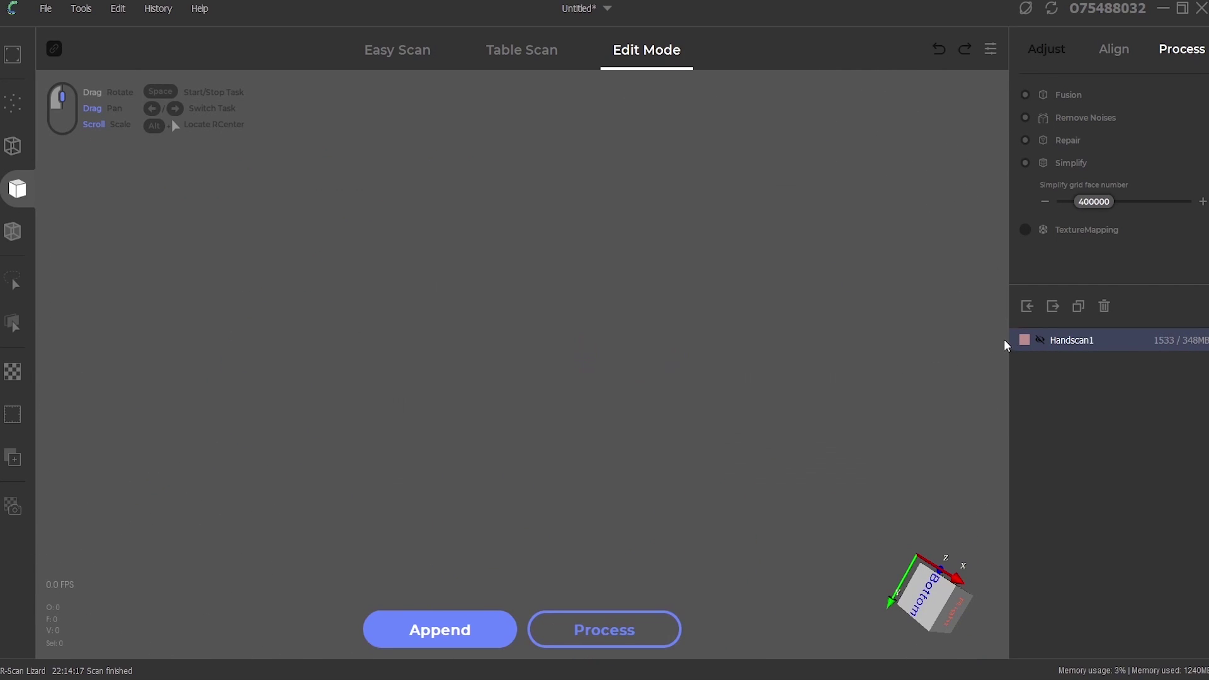
left_click(1041, 340)
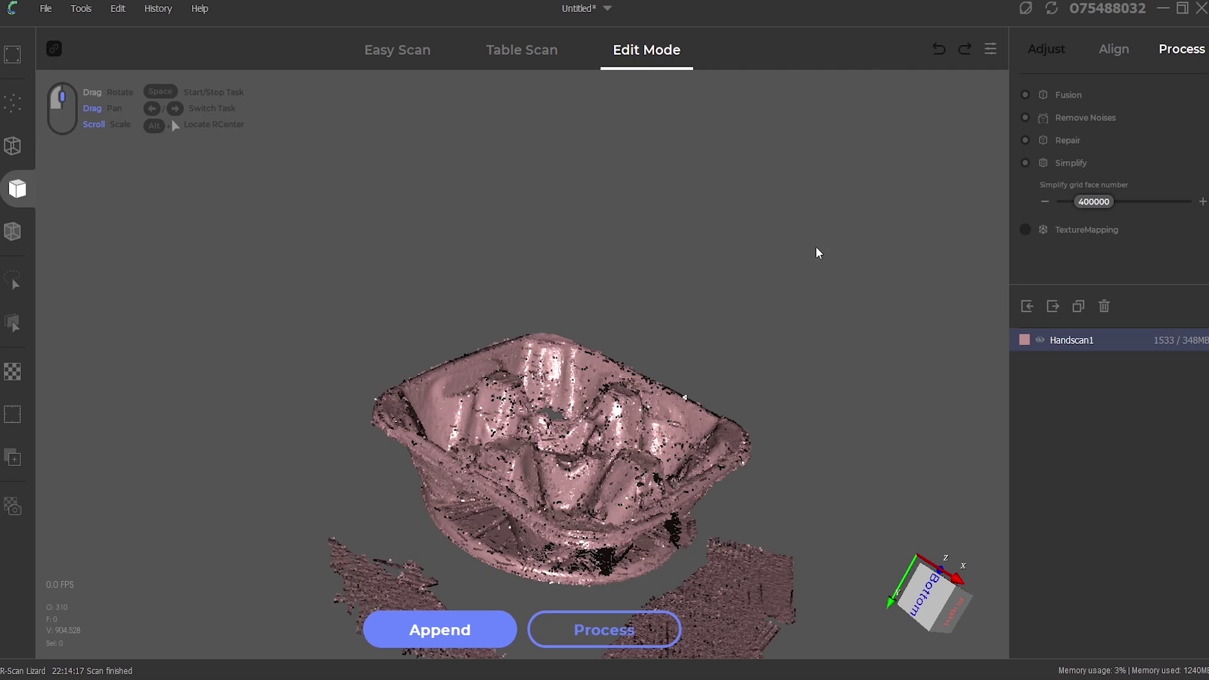
left_click(46, 9)
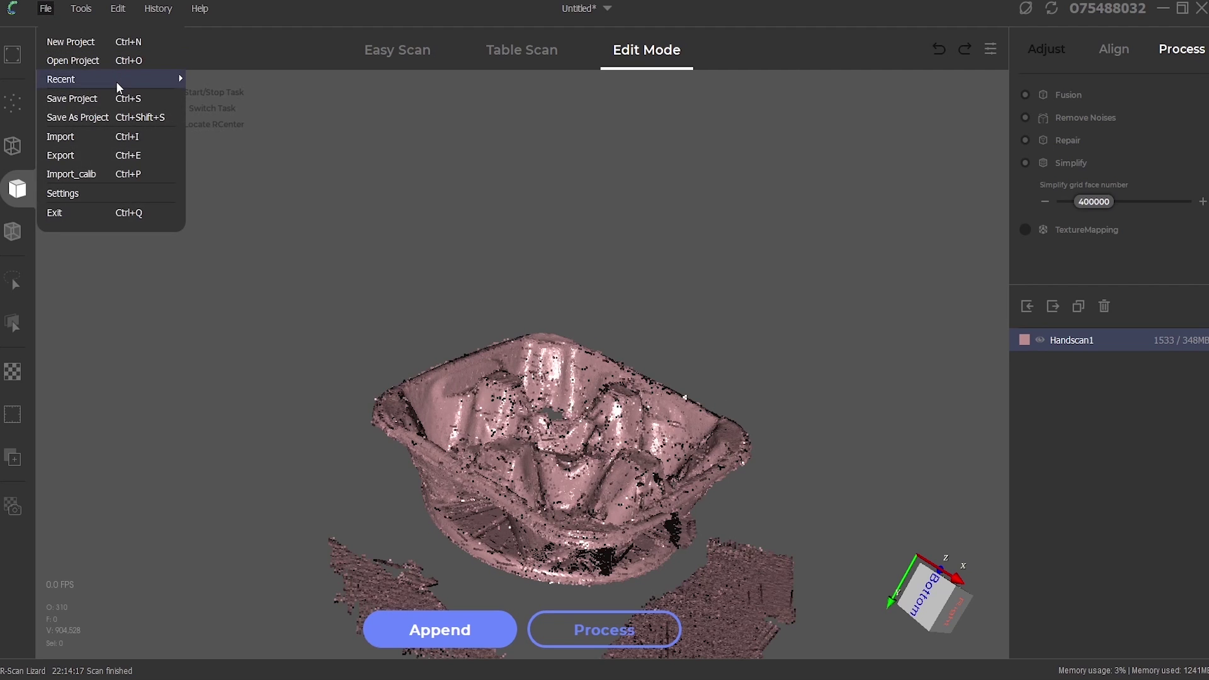
- Export Handscan1 as Handscan1.asc, then import the DrinkHolder FBX into Unreal's NewFolder
left_click(114, 155)
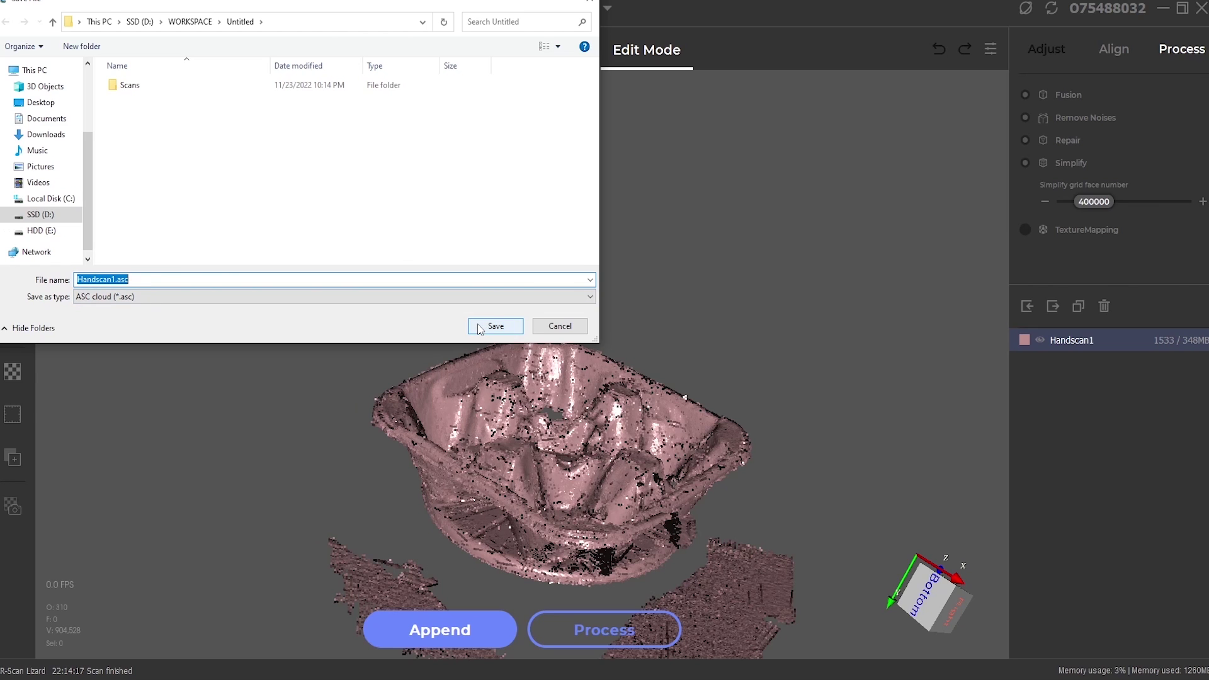
left_click(531, 326)
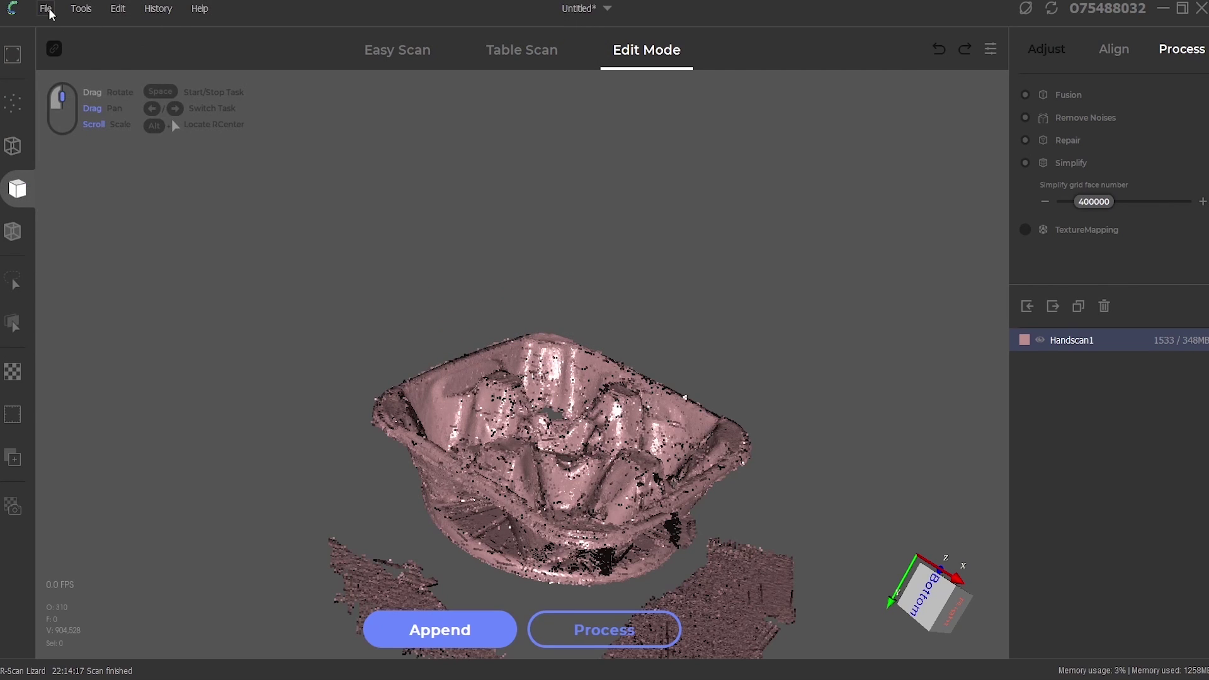
left_click(47, 8)
mouse_move(87, 18)
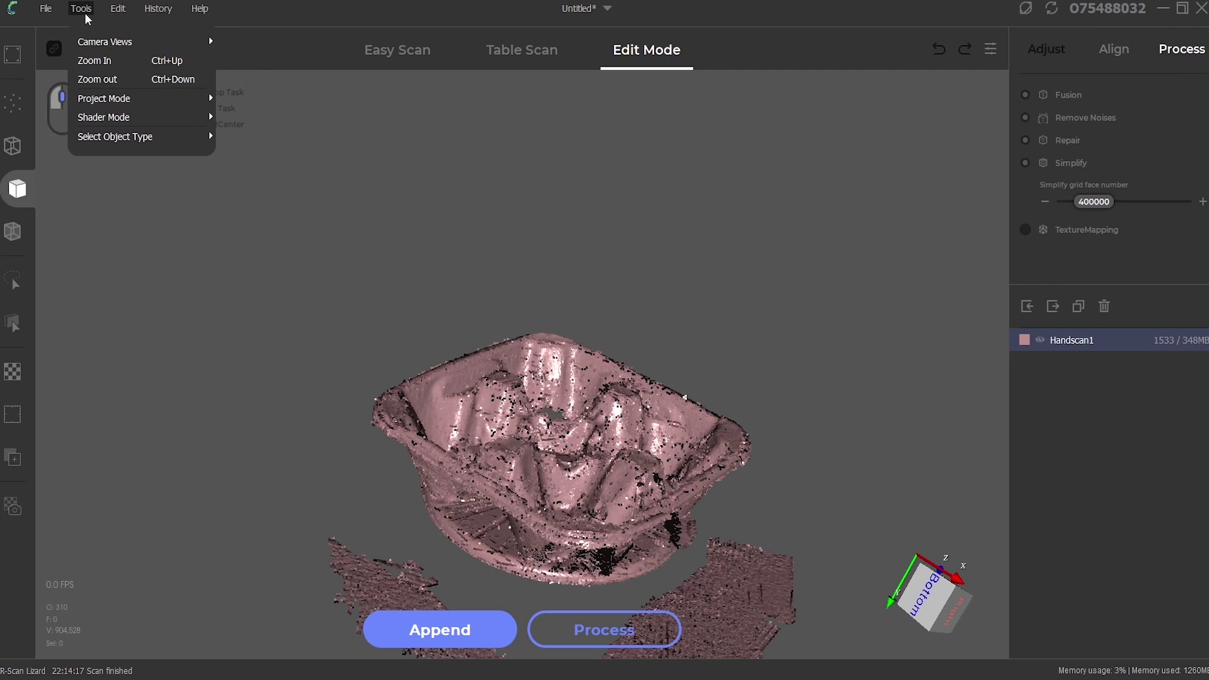
mouse_move(39, 15)
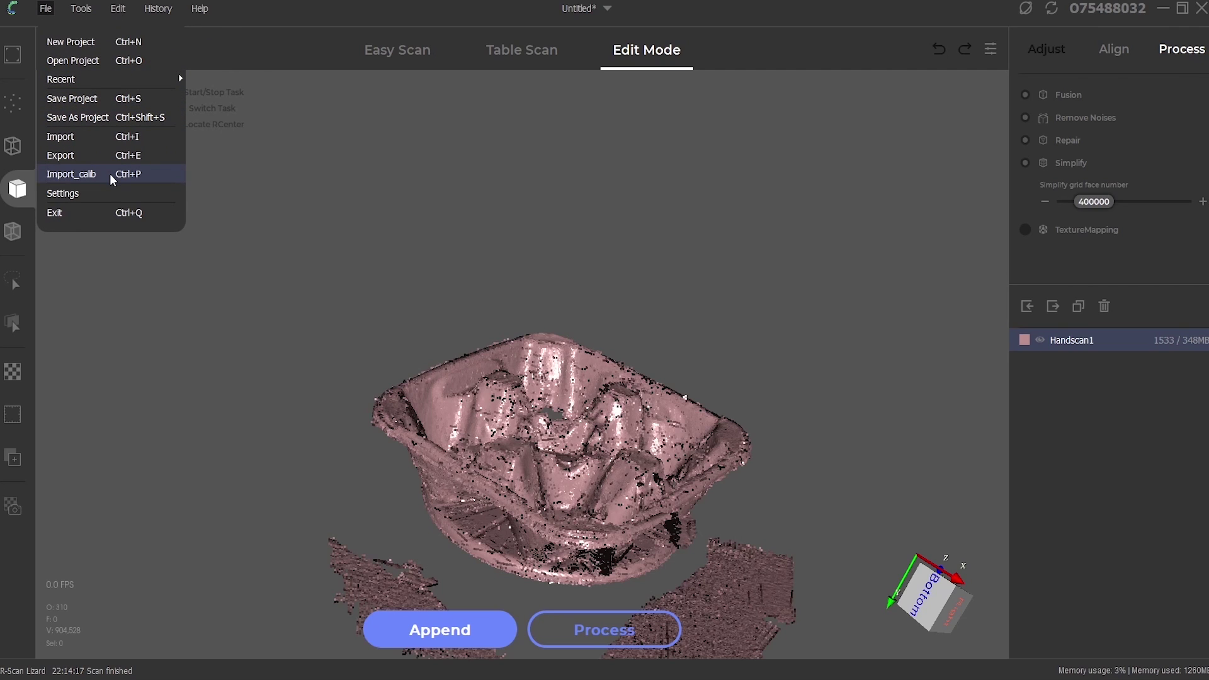
mouse_move(155, 18)
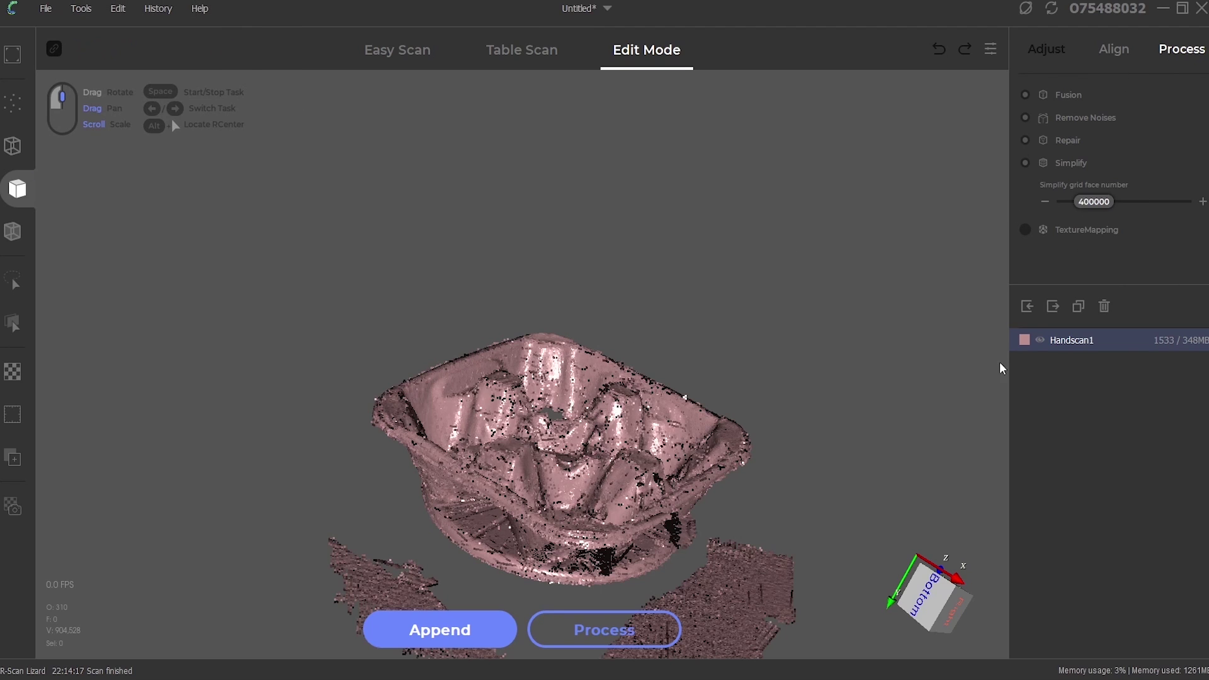
right_click(1074, 338)
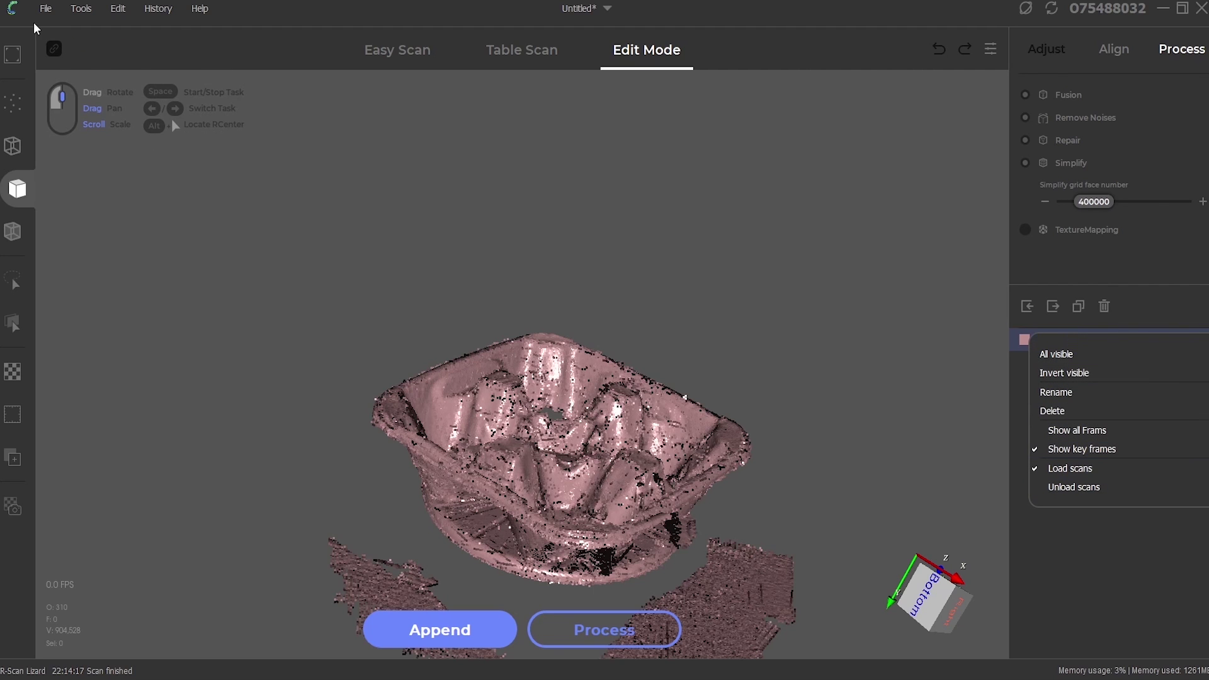
left_click(44, 10)
left_click(93, 156)
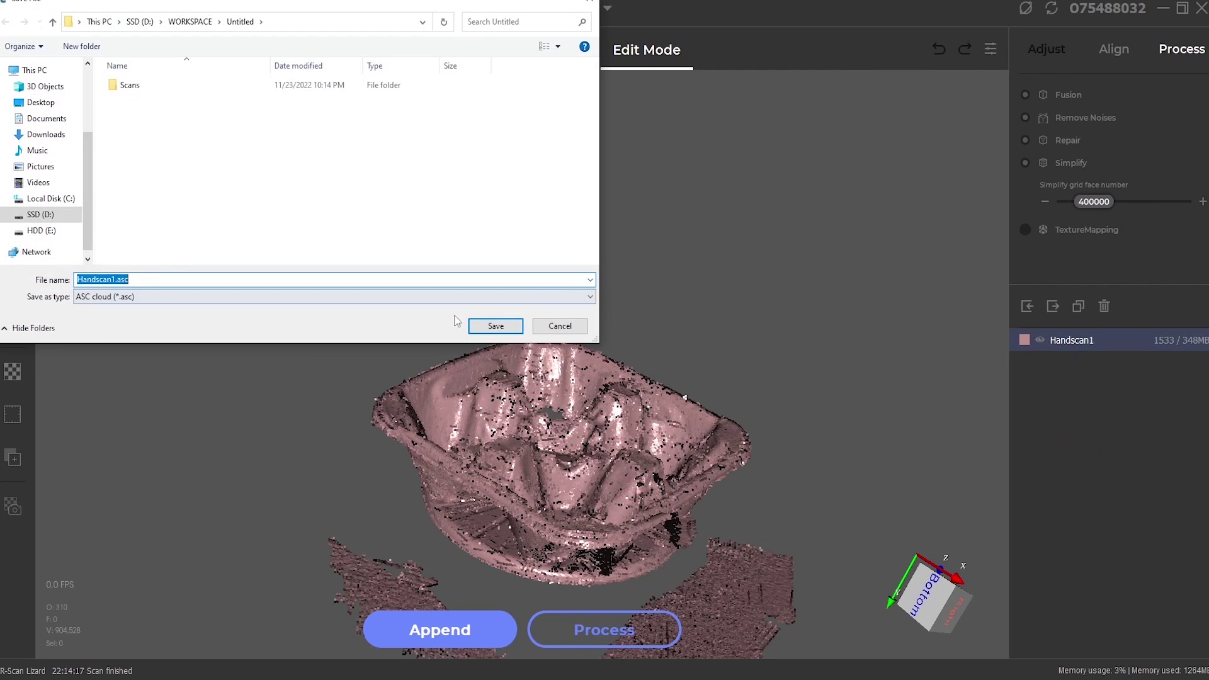
left_click(495, 326)
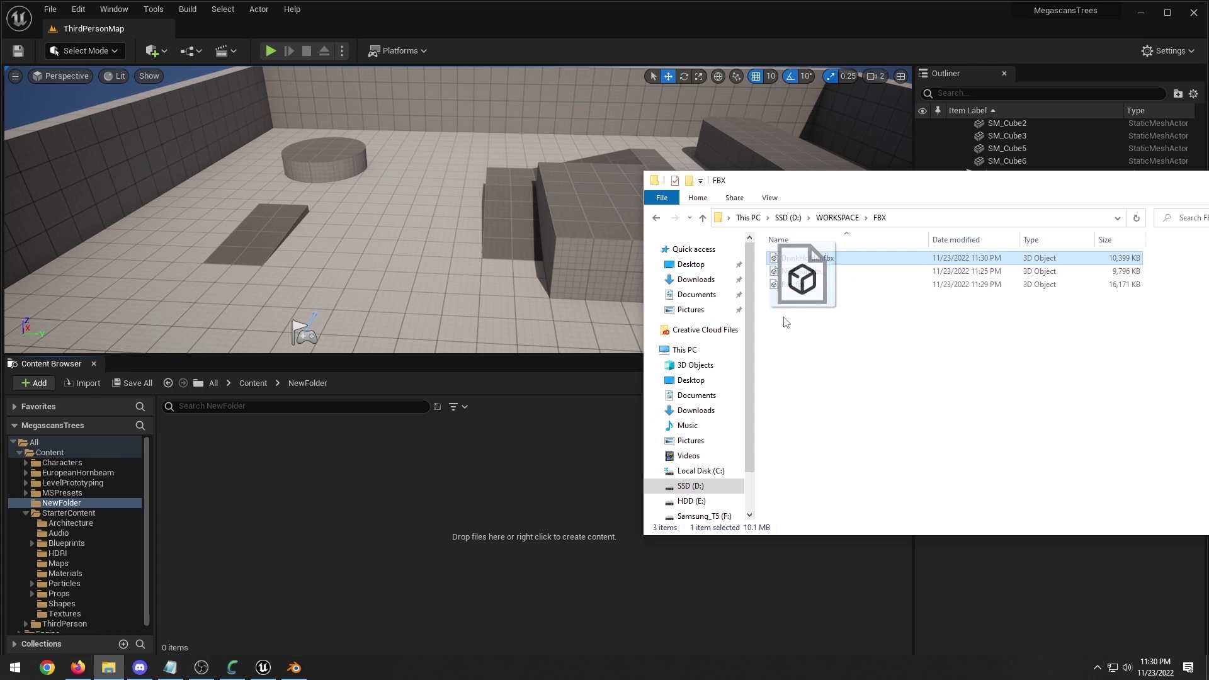
left_click_drag(786, 319, 308, 535)
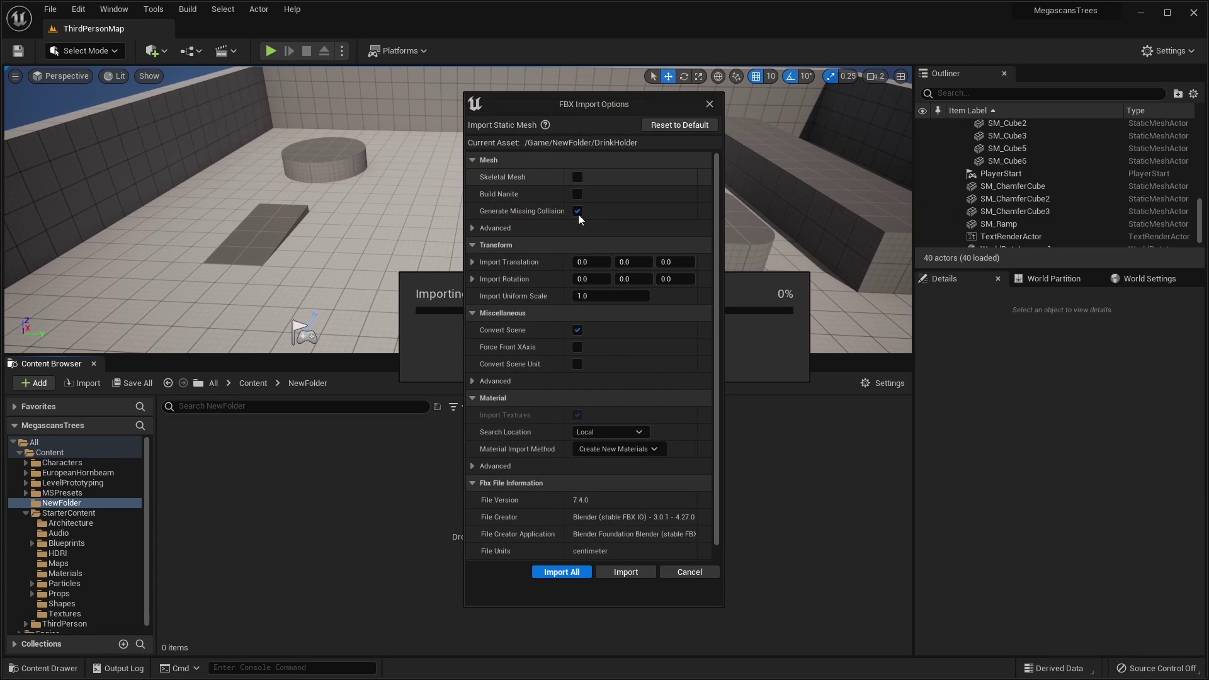
left_click(625, 572)
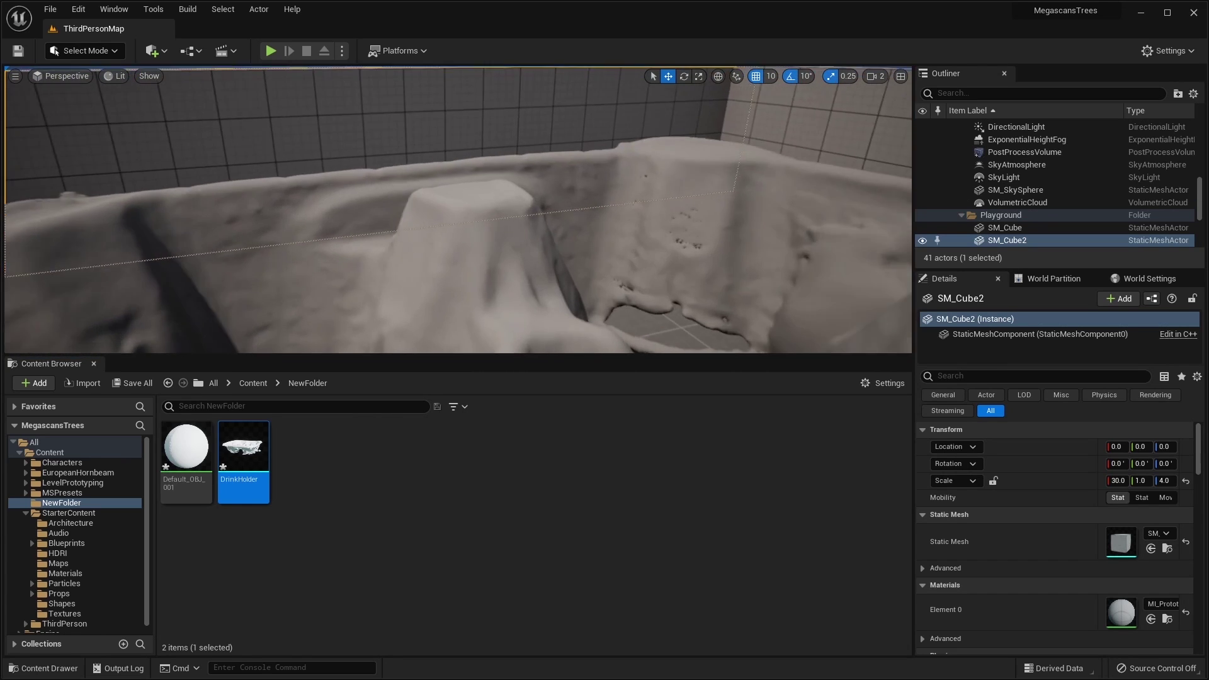
- Enable Nanite on the DrinkHolder mesh
left_click_drag(509, 292, 509, 293)
right_click(248, 454)
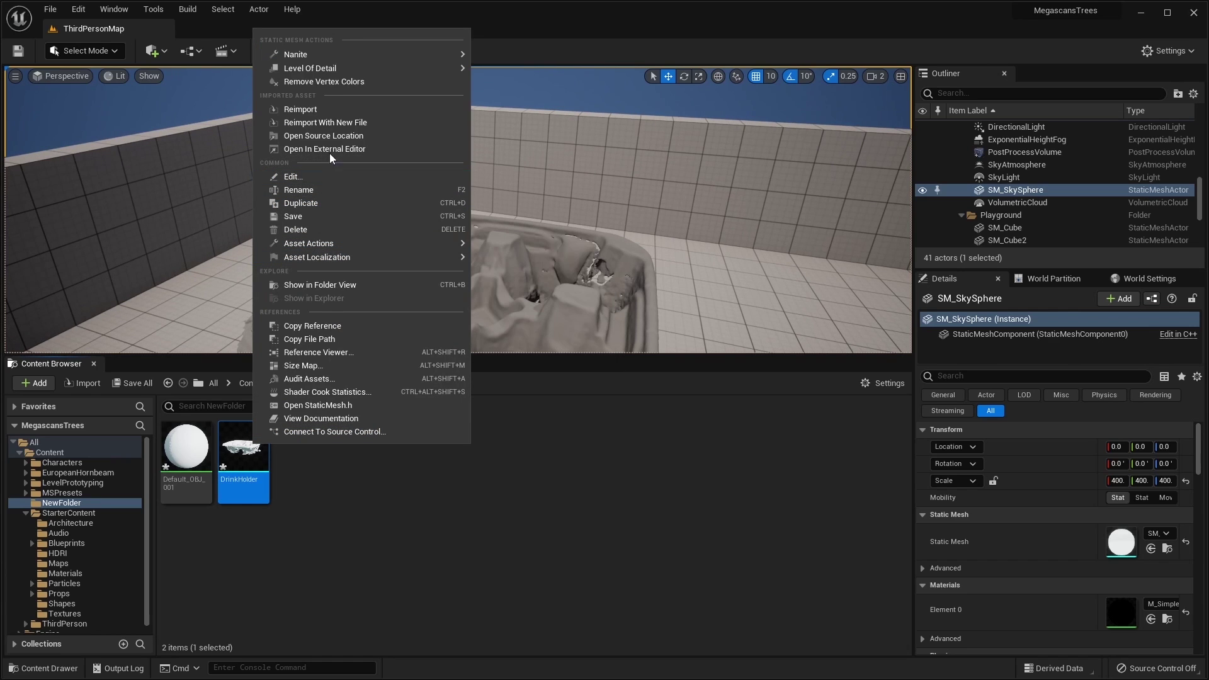
mouse_move(454, 54)
left_click(500, 58)
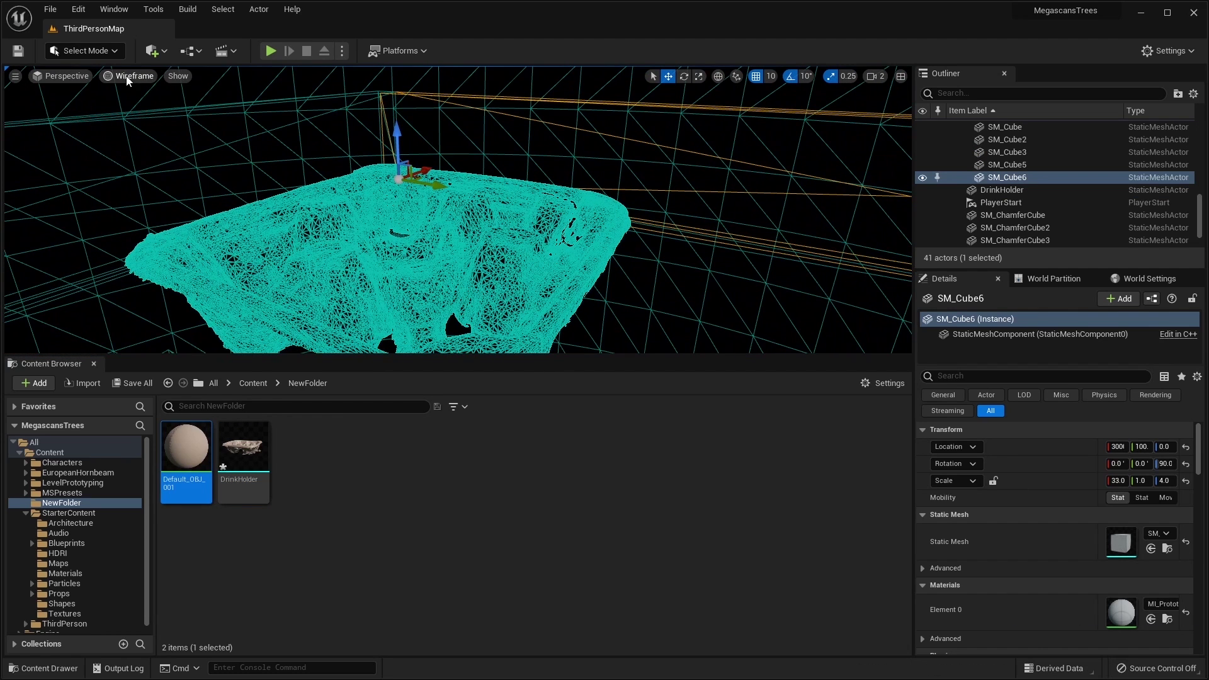
- Set the viewport to Lit, then to Nanite Visualization Triangles
left_click(127, 77)
mouse_move(186, 283)
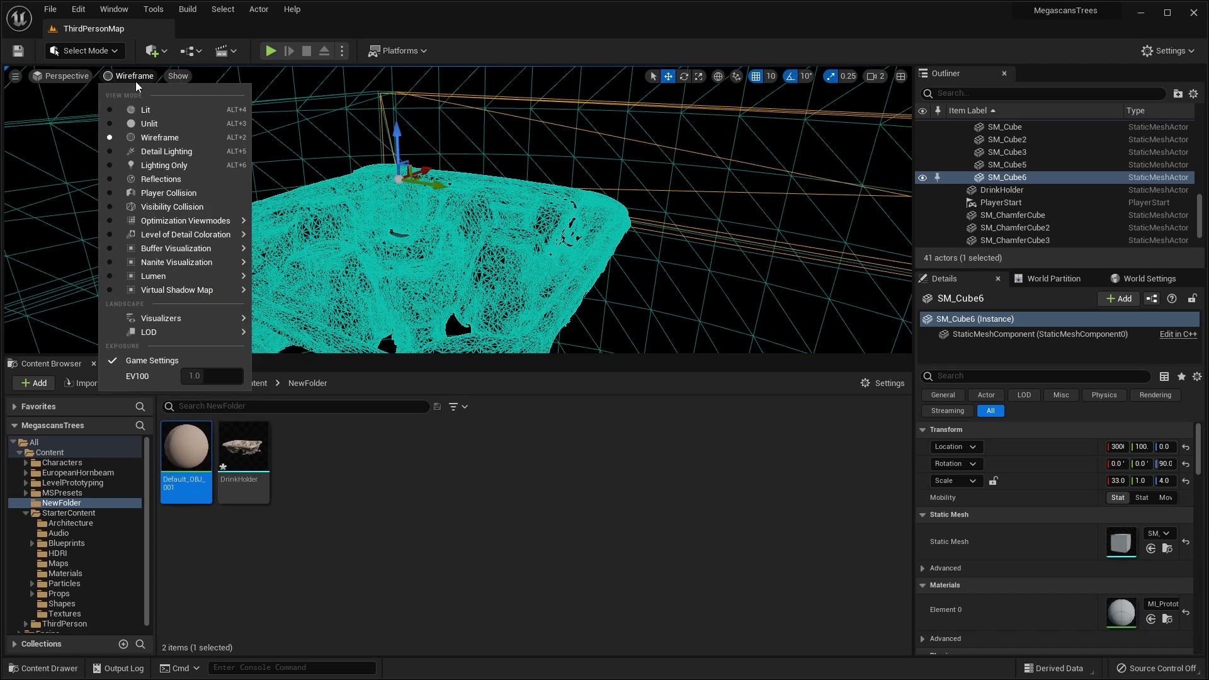
left_click(133, 111)
left_click(148, 76)
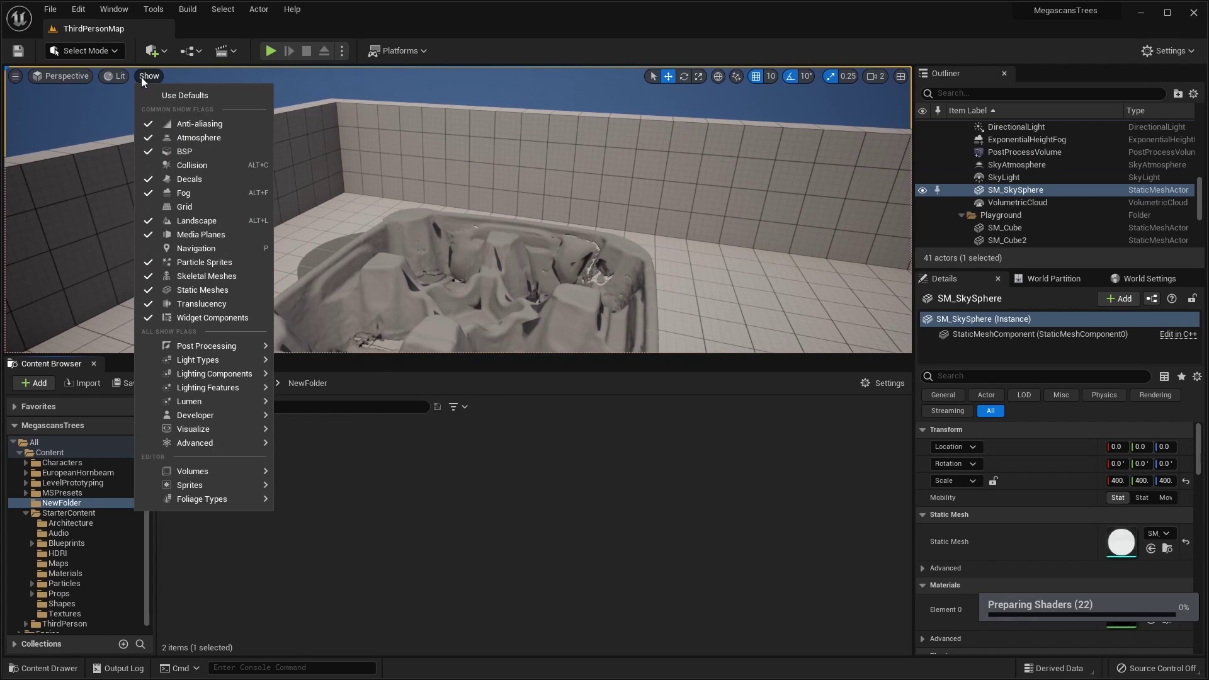
left_click(114, 76)
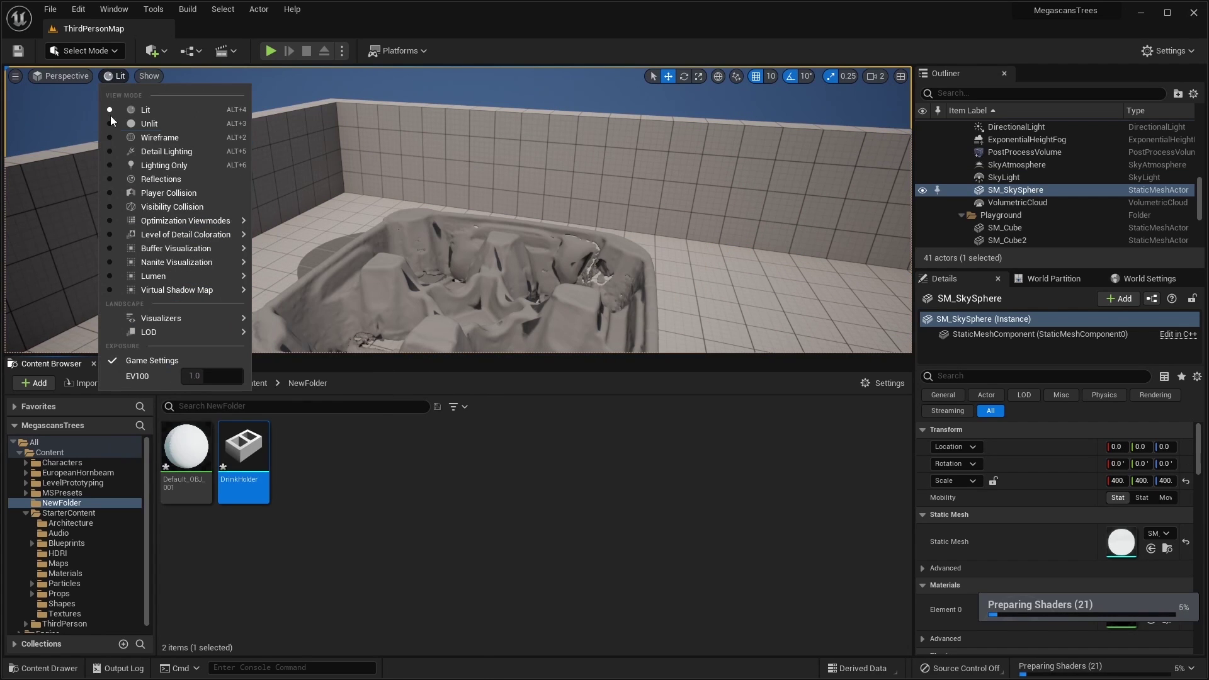
mouse_move(176, 262)
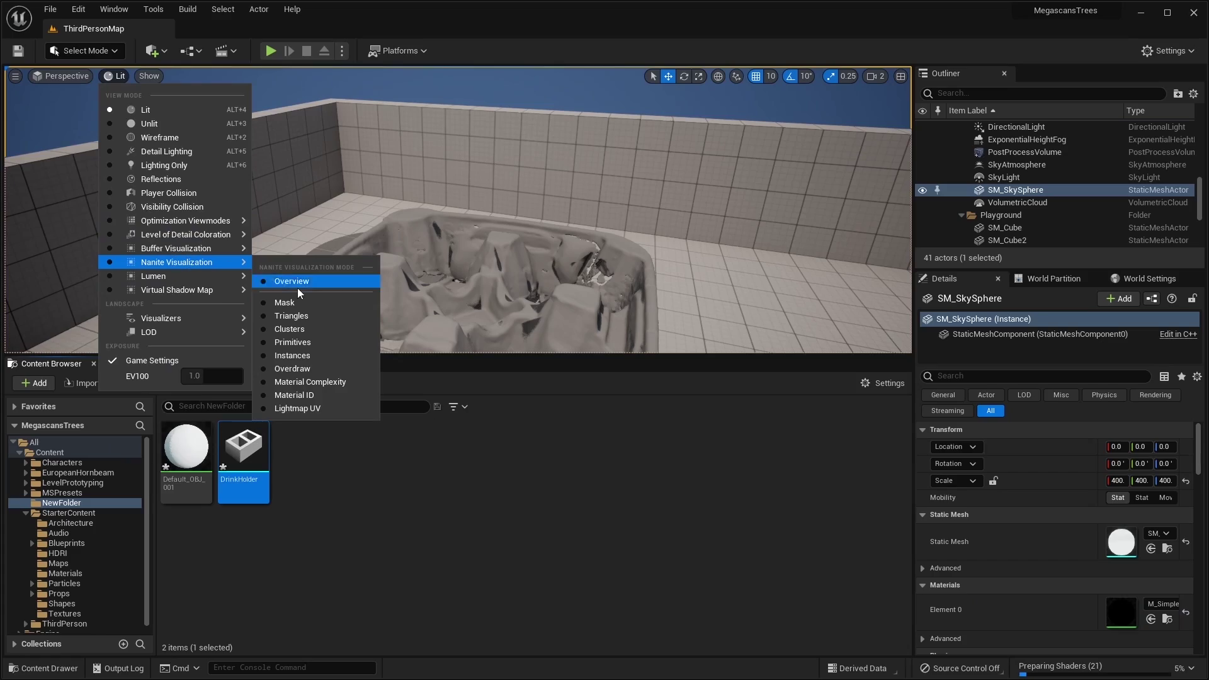
left_click(291, 316)
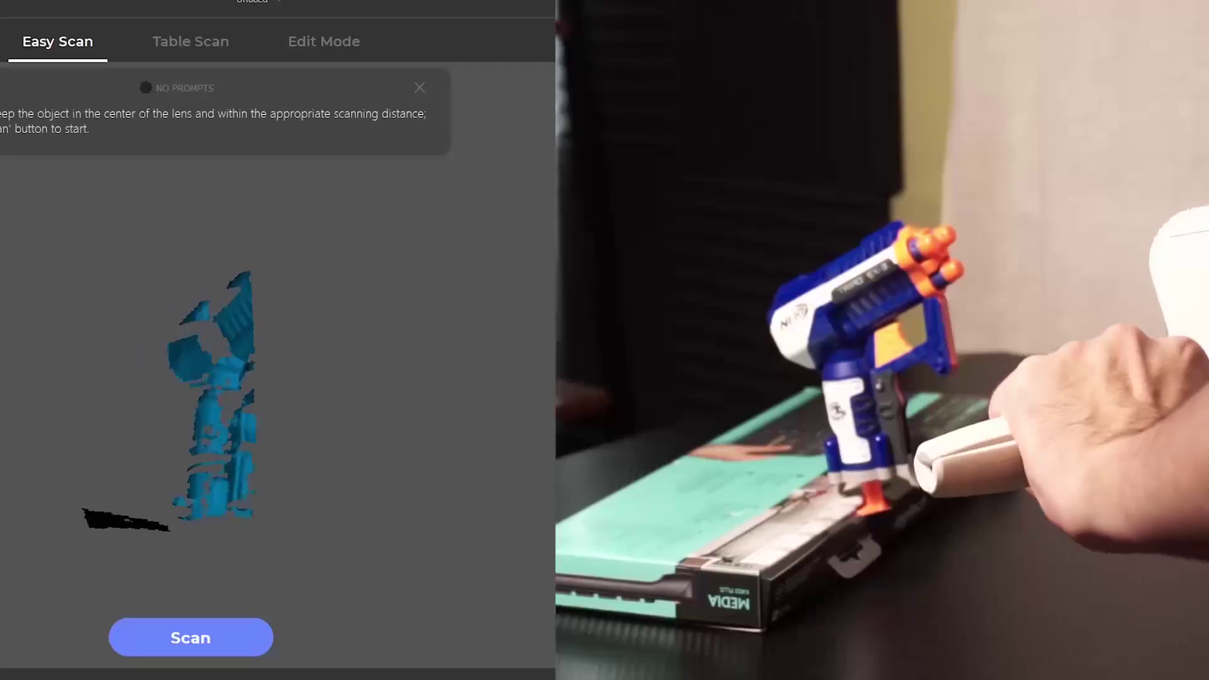
left_click(189, 643)
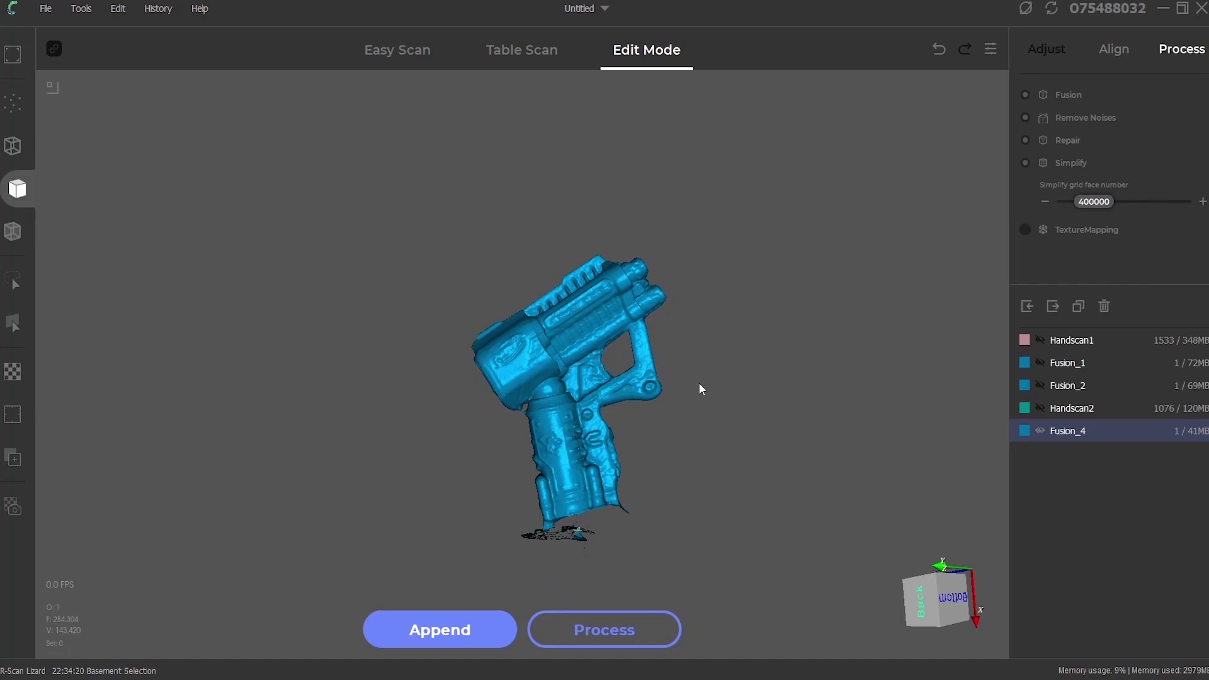
- Orbit the fused Nerf gun mesh Fusion_4 to check its sides
left_click_drag(700, 389, 675, 440)
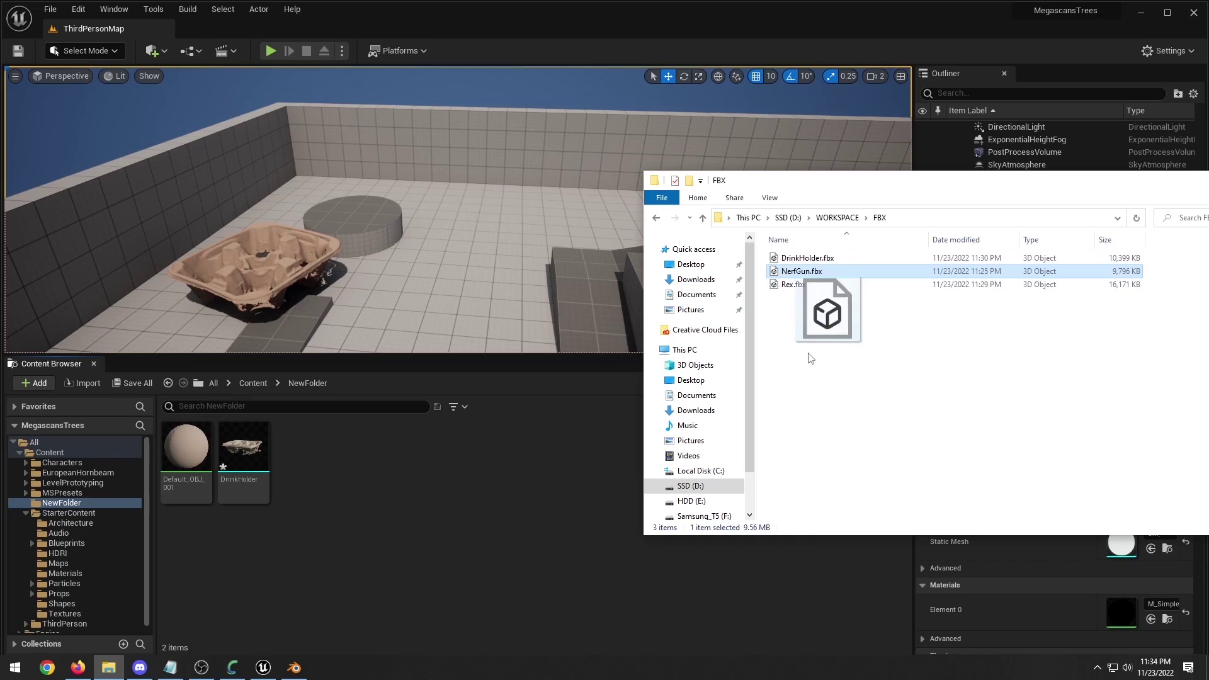
left_click_drag(837, 310, 409, 486)
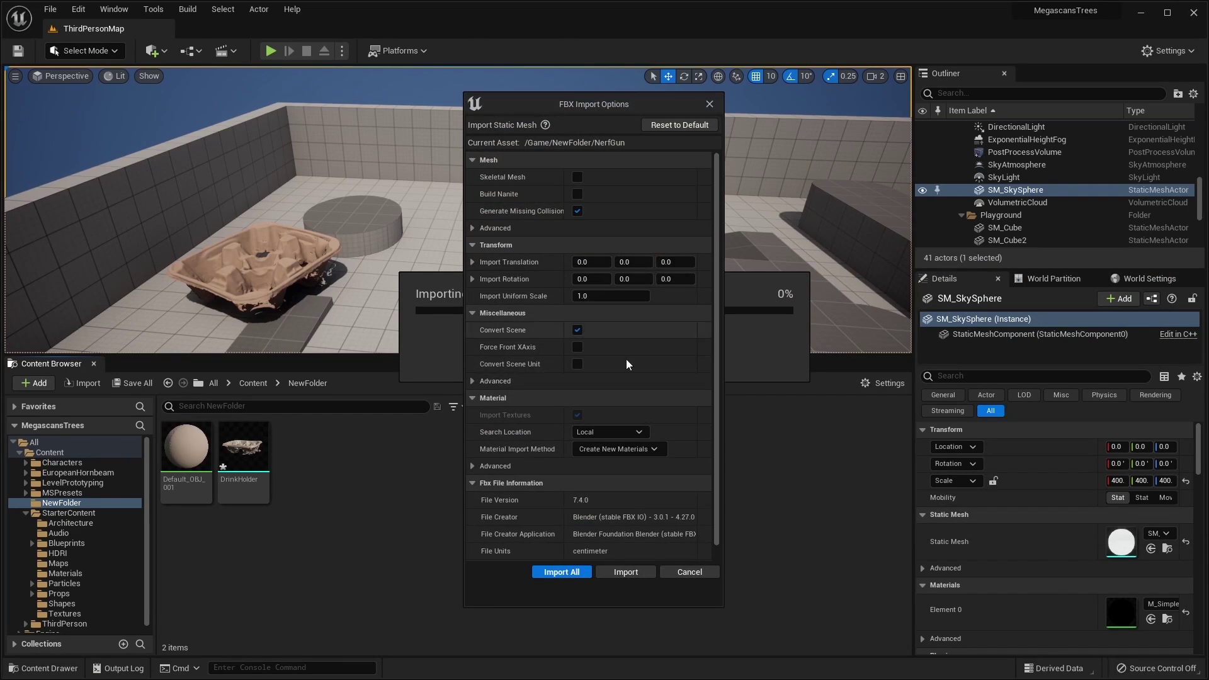
- Import the NerfGun mesh and view it in wireframe
left_click(625, 572)
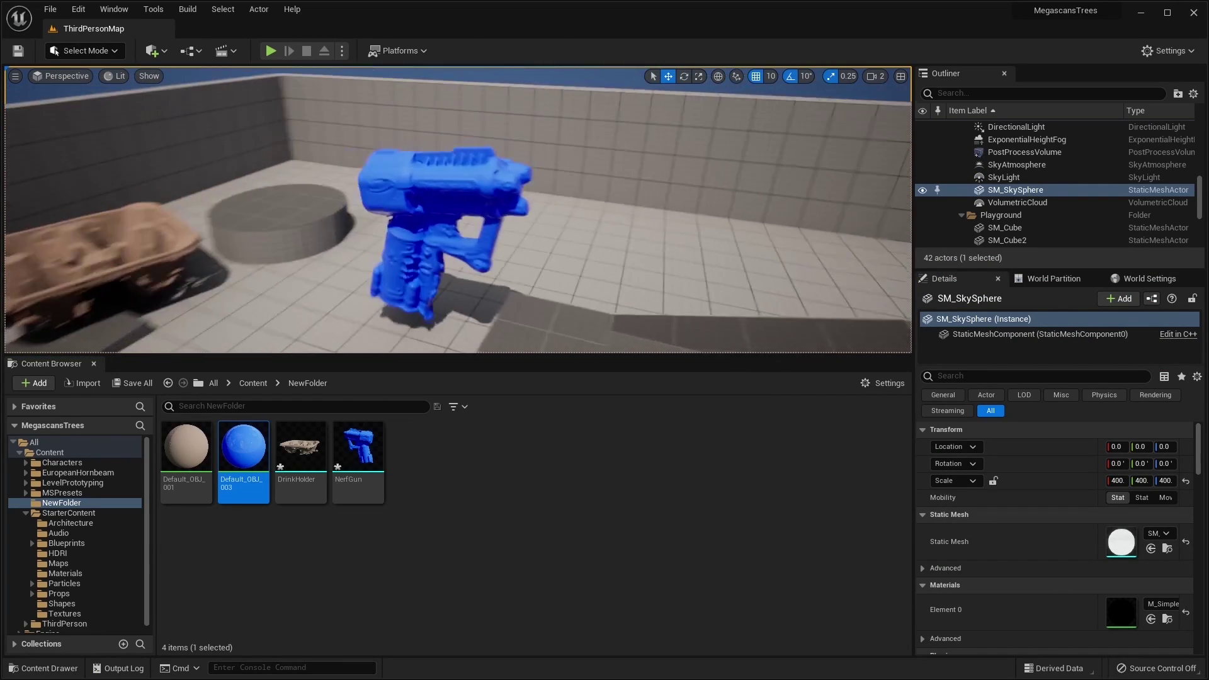
left_click_drag(454, 208, 252, 201, "alt")
key("alt+2")
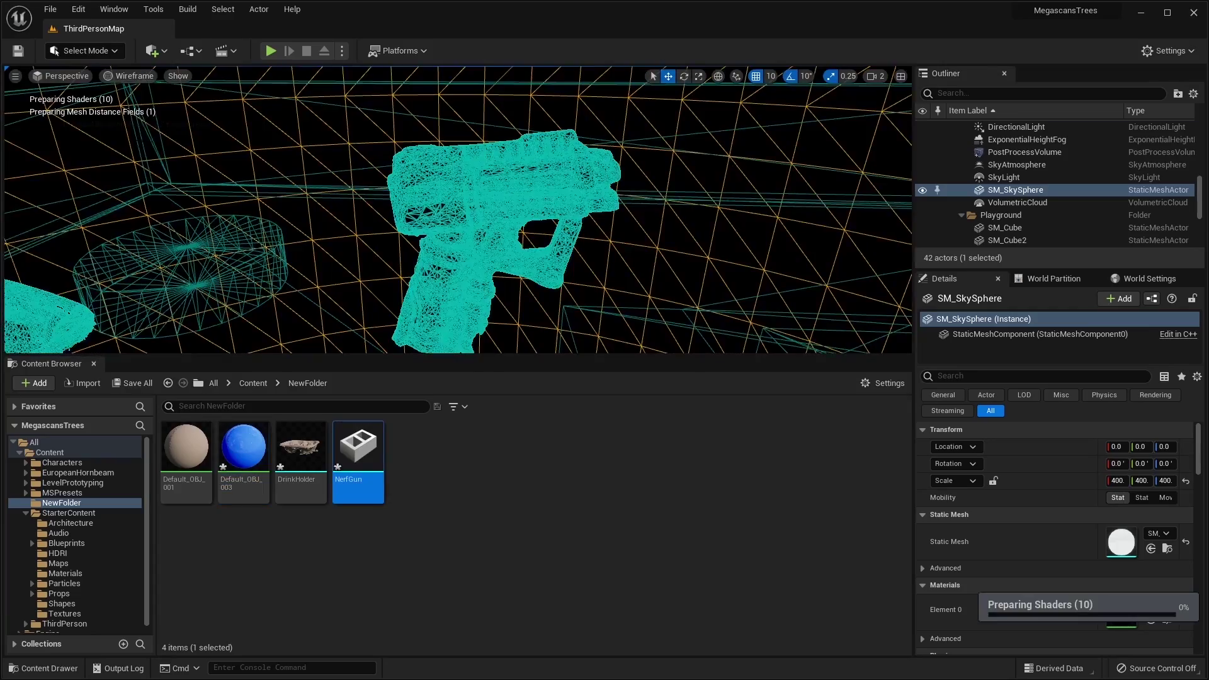
scroll(458, 210, "up", 10)
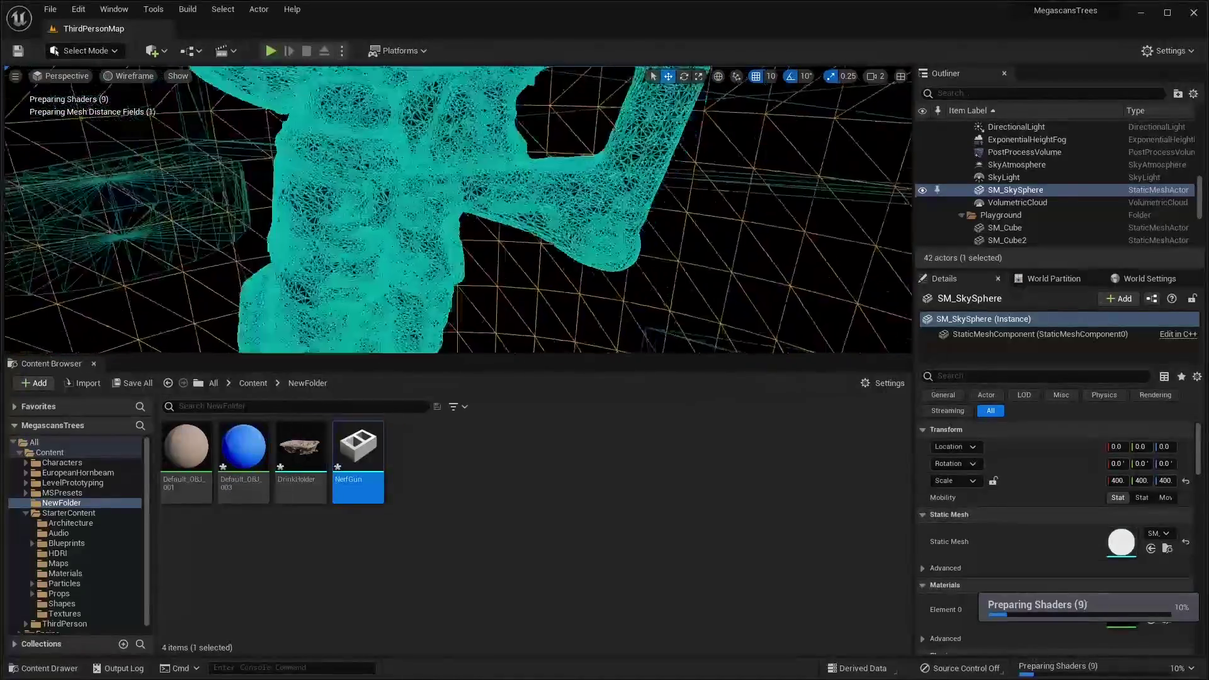
left_click_drag(458, 210, 264, 131, "alt")
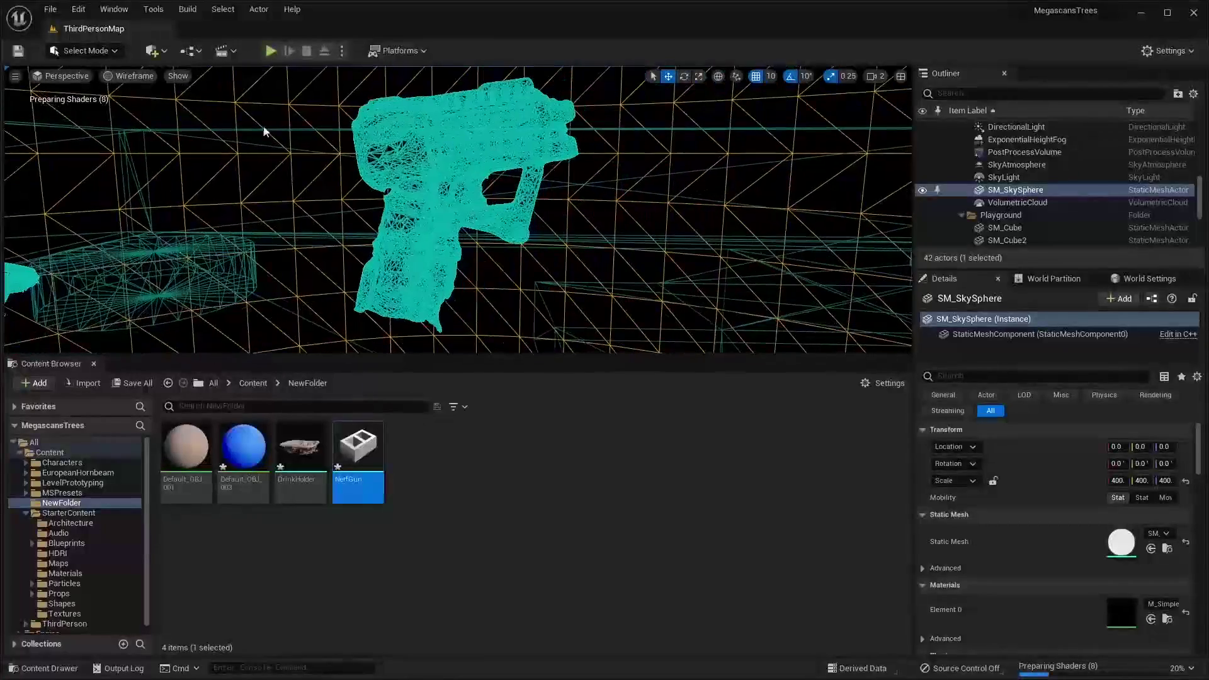
- Show the NerfGun's Nanite triangles, then return the viewport to Lit
left_click(129, 76)
mouse_move(177, 276)
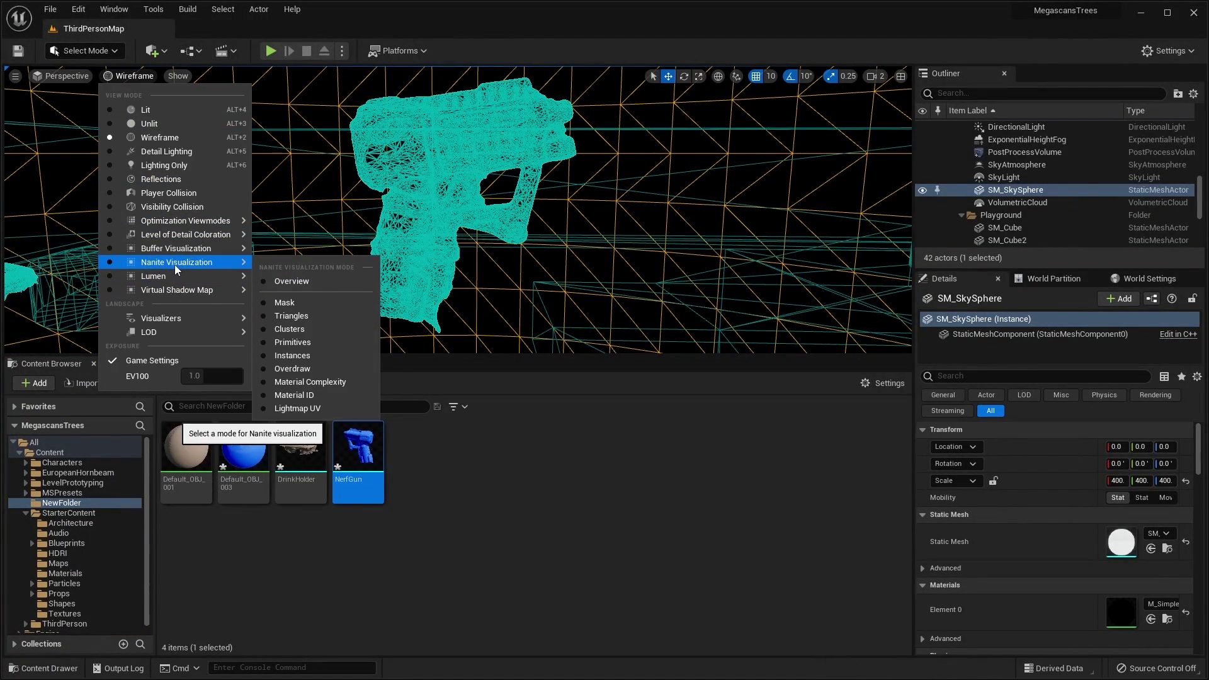
left_click(313, 312)
scroll(403, 269, "up", 10)
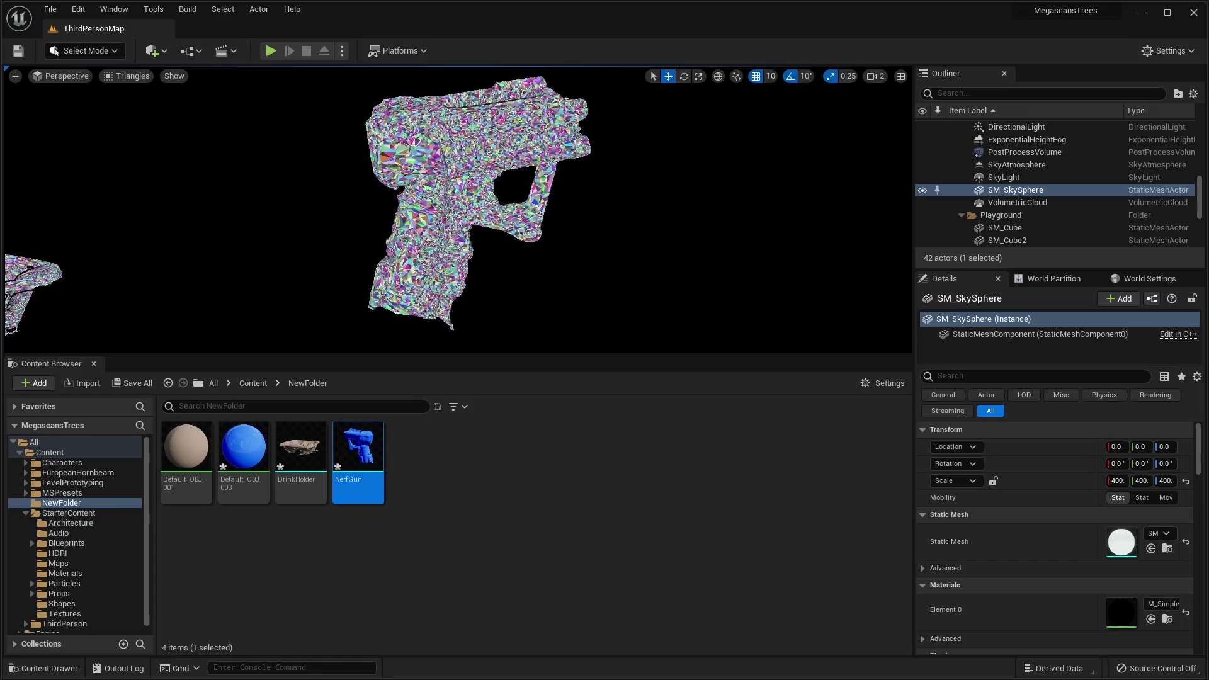
scroll(459, 210, "down", 8)
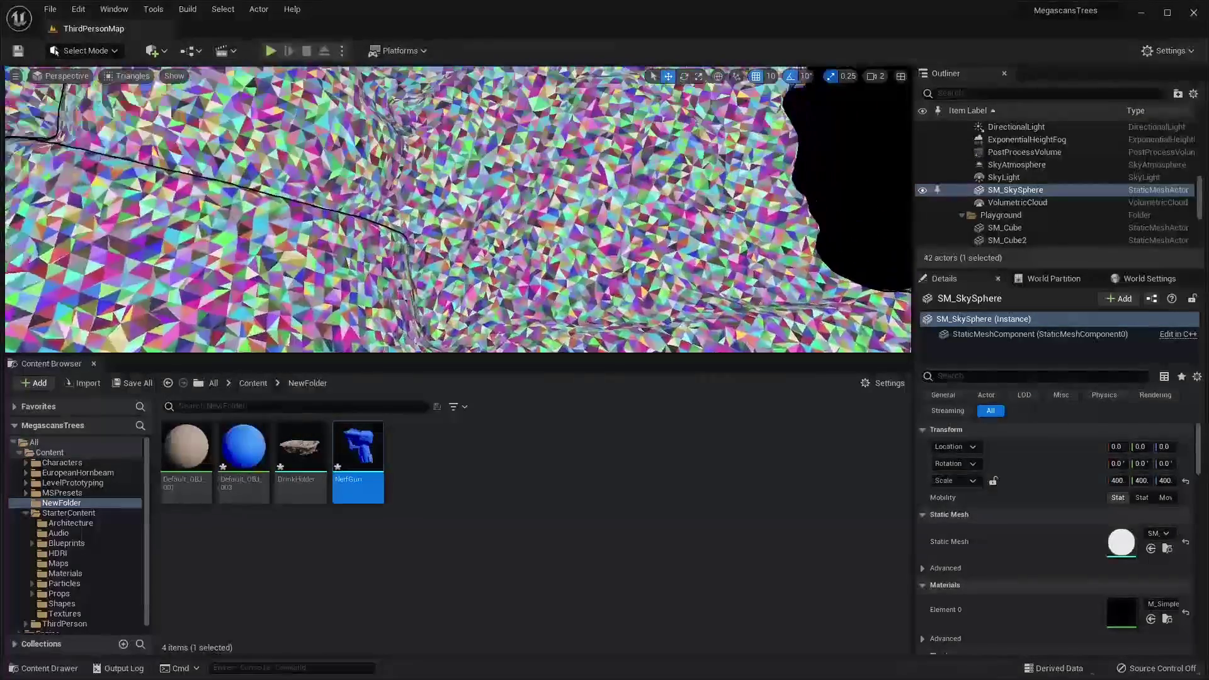
key("alt+4")
scroll(459, 209, "up", 5)
scroll(459, 210, "down", 8)
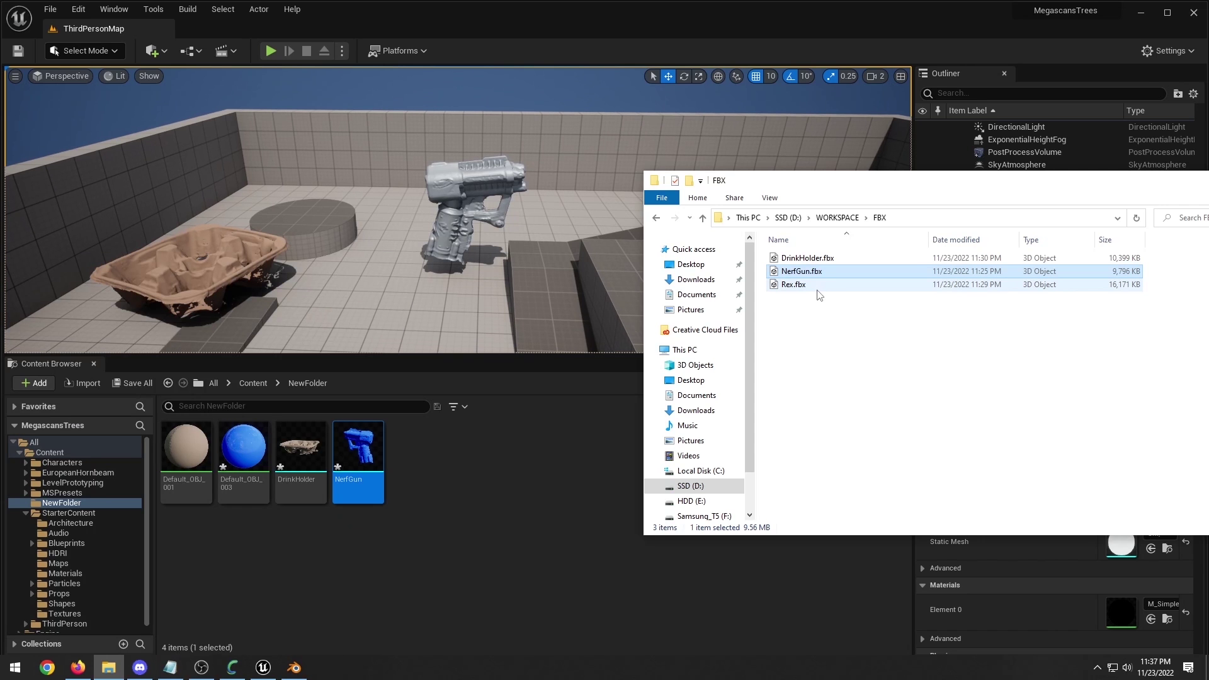
- Select the exported Rex.fbx file for import
left_click(835, 291)
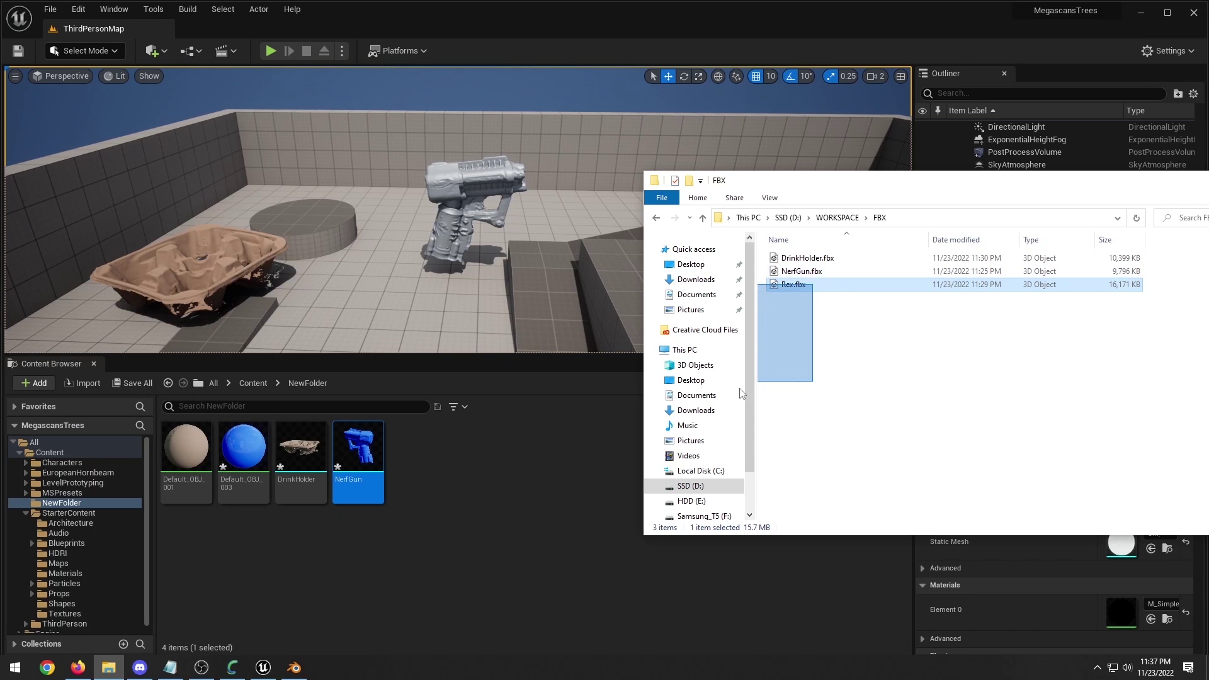
- Import Rex.fbx into NewFolder and apply the grey grid material
left_click_drag(533, 492, 536, 495)
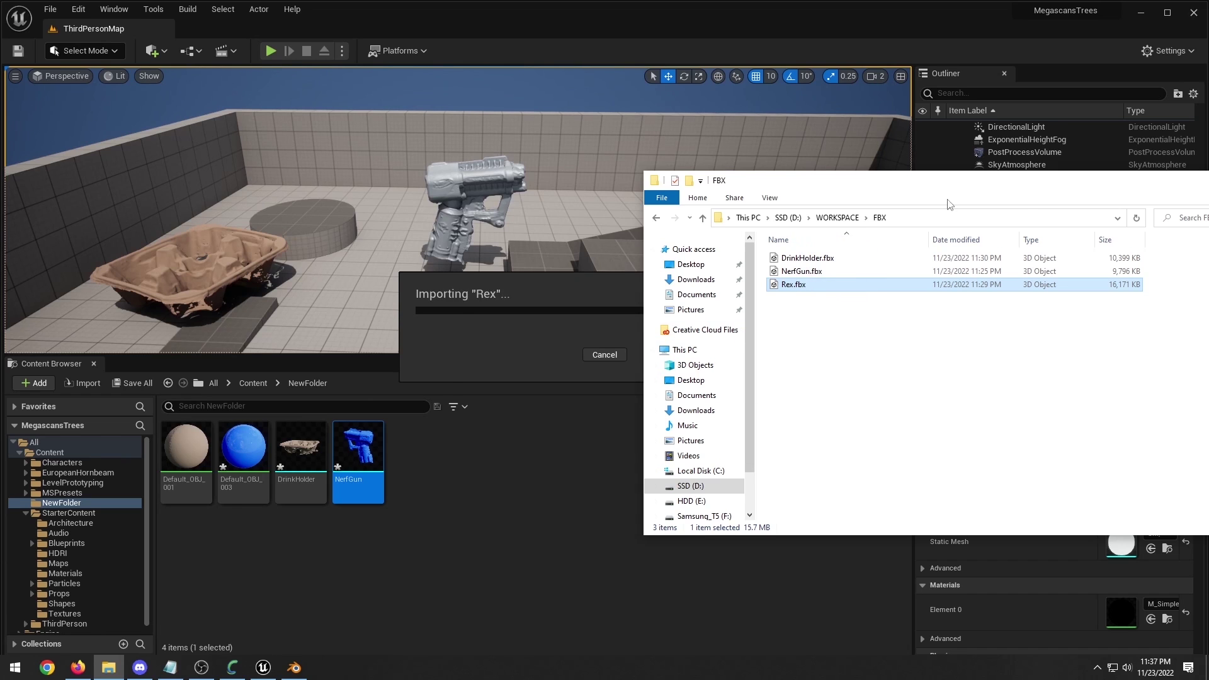
left_click_drag(1170, 185, 973, 202)
left_click(1106, 198)
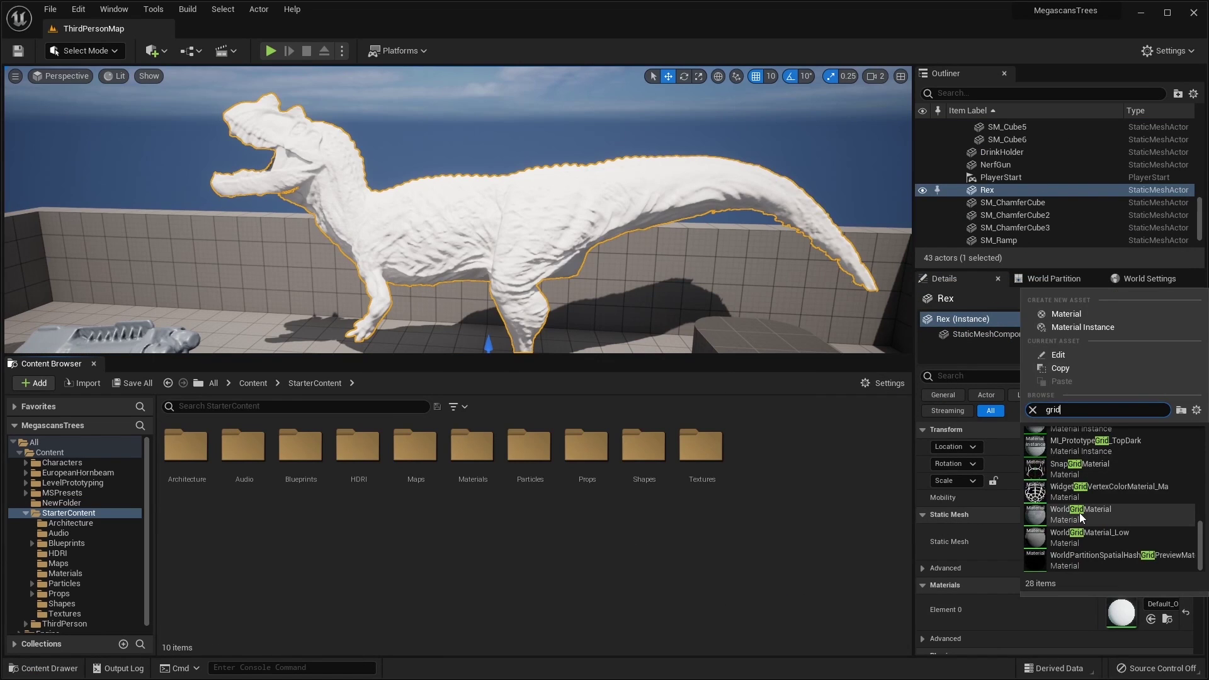
left_click(1081, 517)
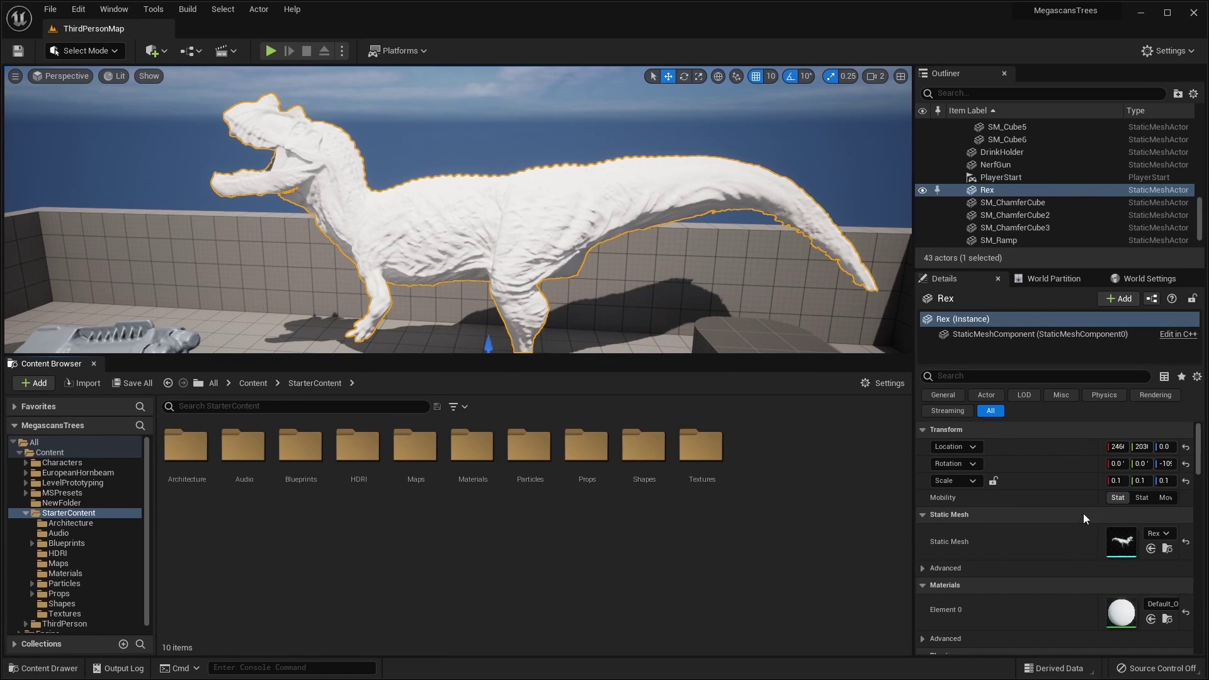
- Orbit around Rex, viewing it from above and facing its open jaws
left_click(594, 115)
scroll(458, 210, "up", 10)
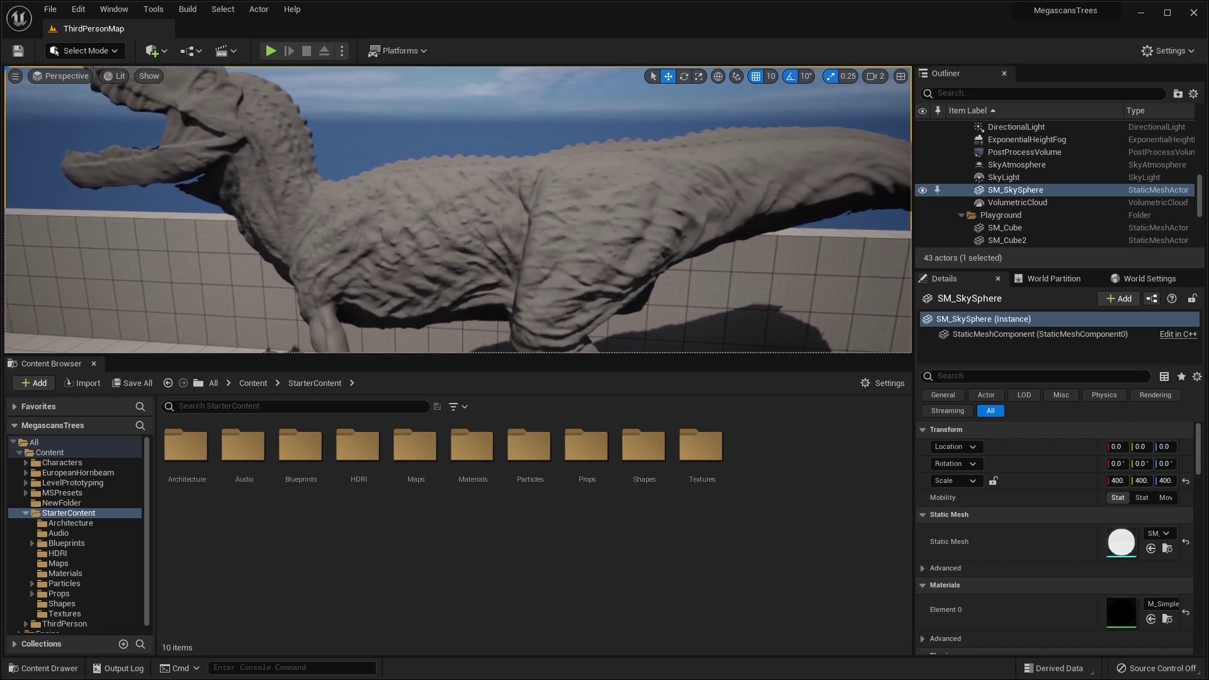
scroll(458, 210, "down", 5)
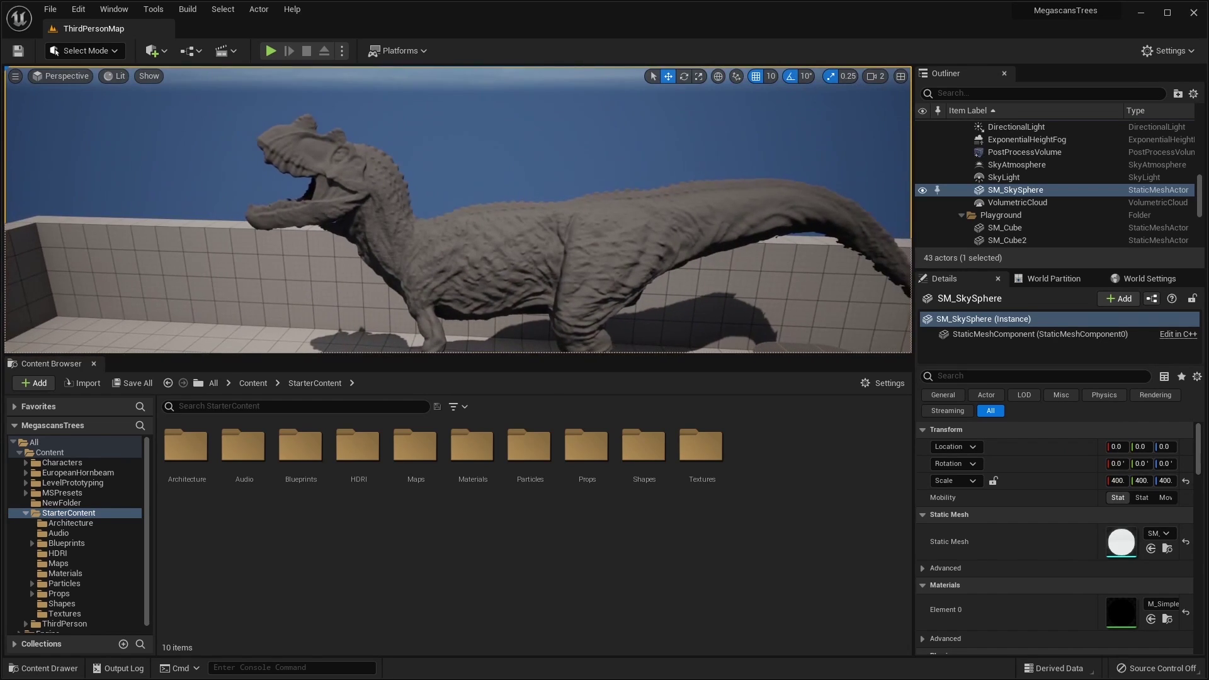
right_click_drag(458, 209, 491, 240)
scroll(524, 156, "up", 8)
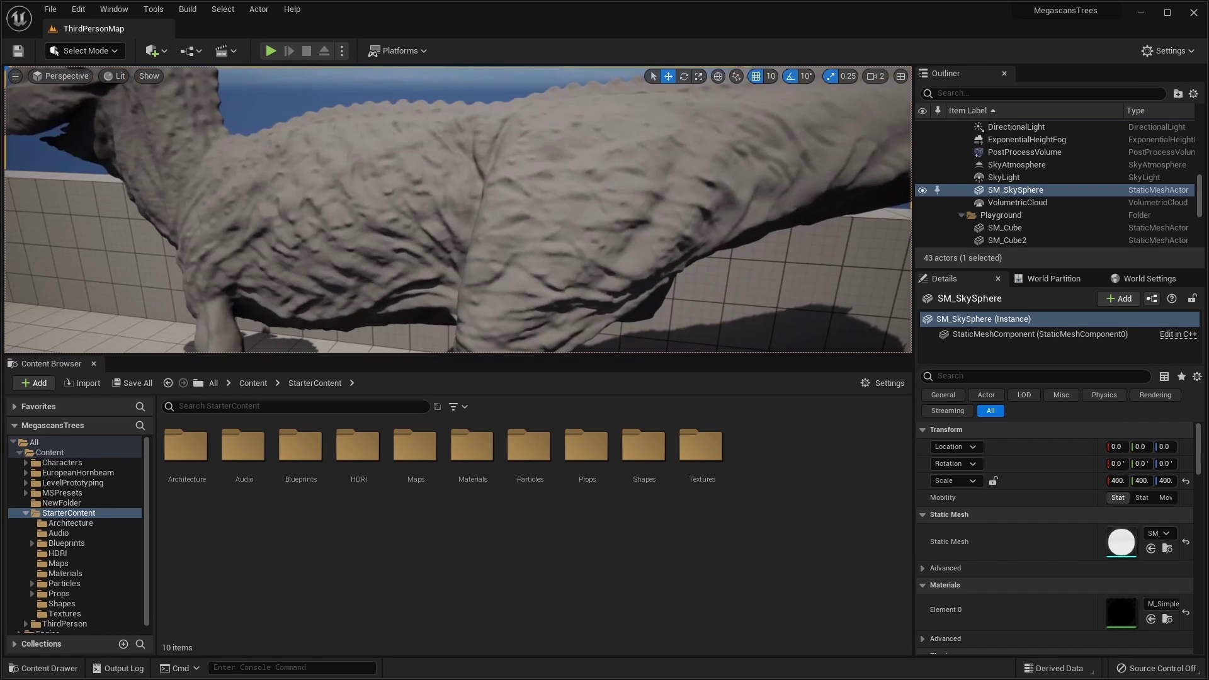
mouse_move(400, 210)
right_mouse_down()
mouse_move(407, 173)
mouse_move(381, 195)
mouse_move(381, 220)
right_mouse_up()
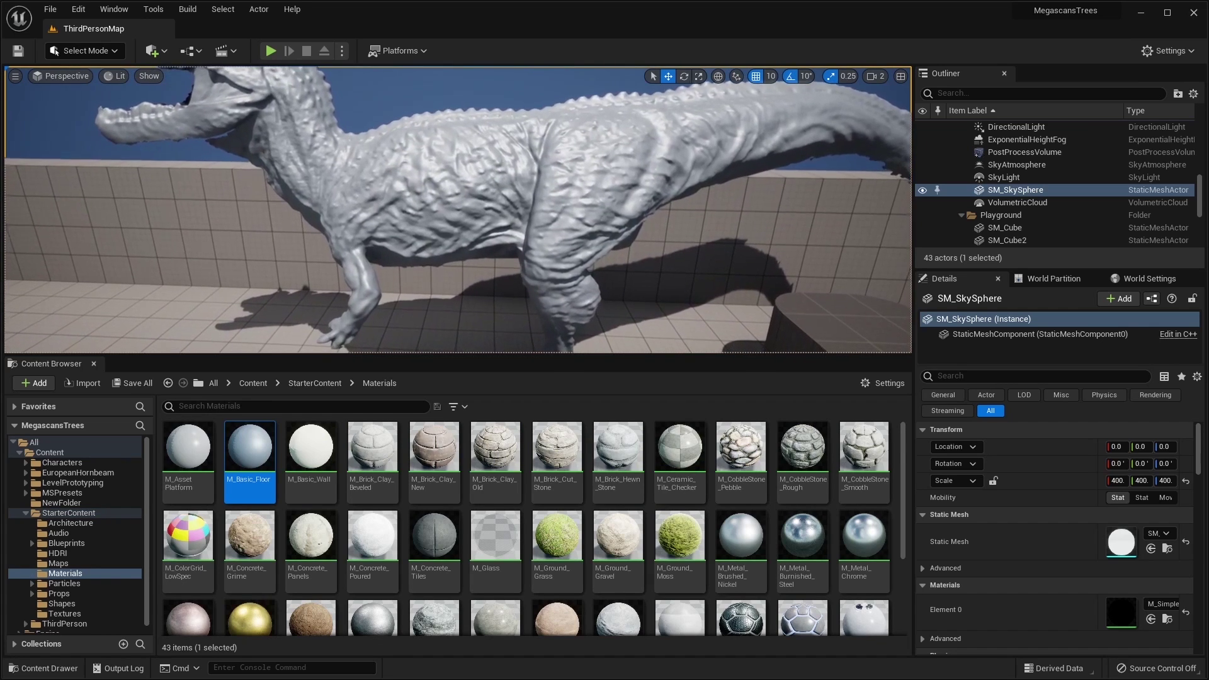
right_click_drag(458, 210, 416, 212)
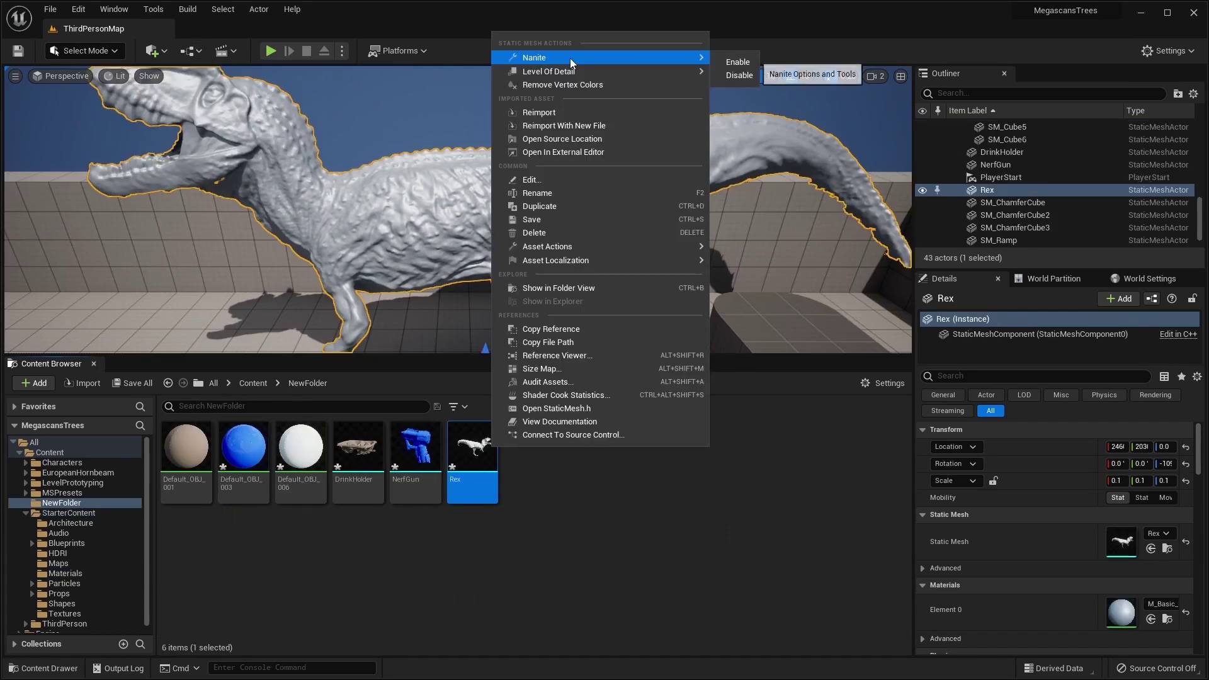
- Enable Nanite on Rex and show the Nanite Triangles visualisation
left_click(721, 78)
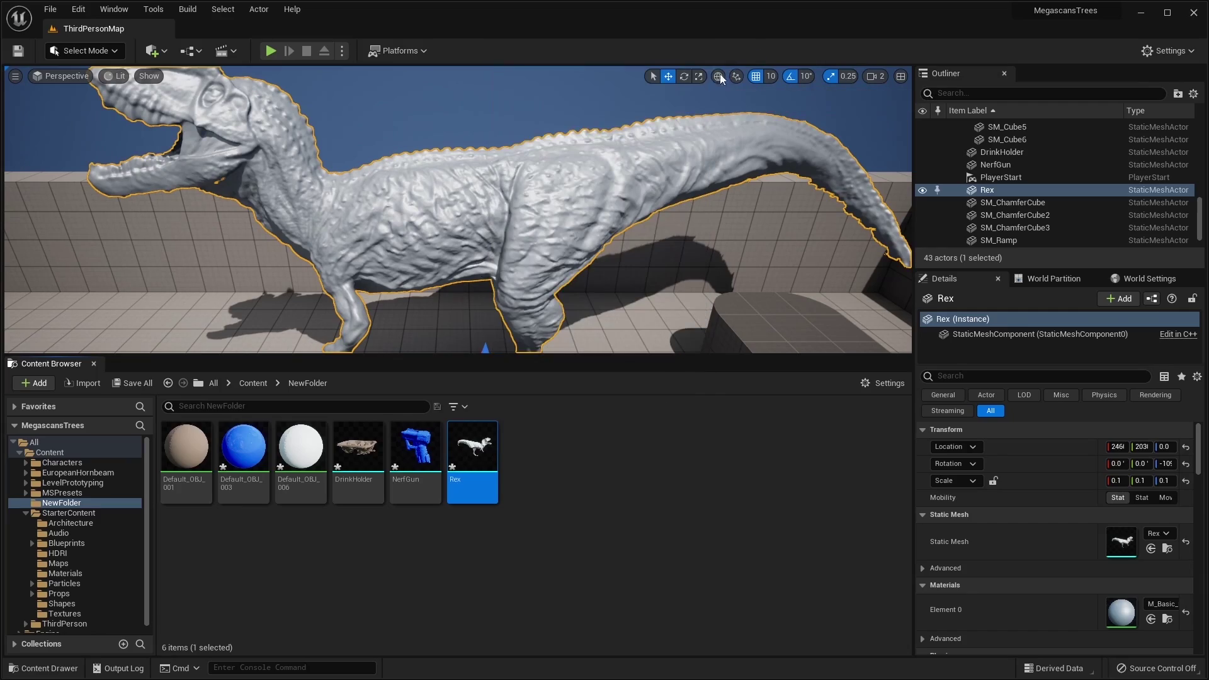
left_click(124, 77)
mouse_move(164, 305)
left_click(289, 319)
scroll(289, 319, "up", 2)
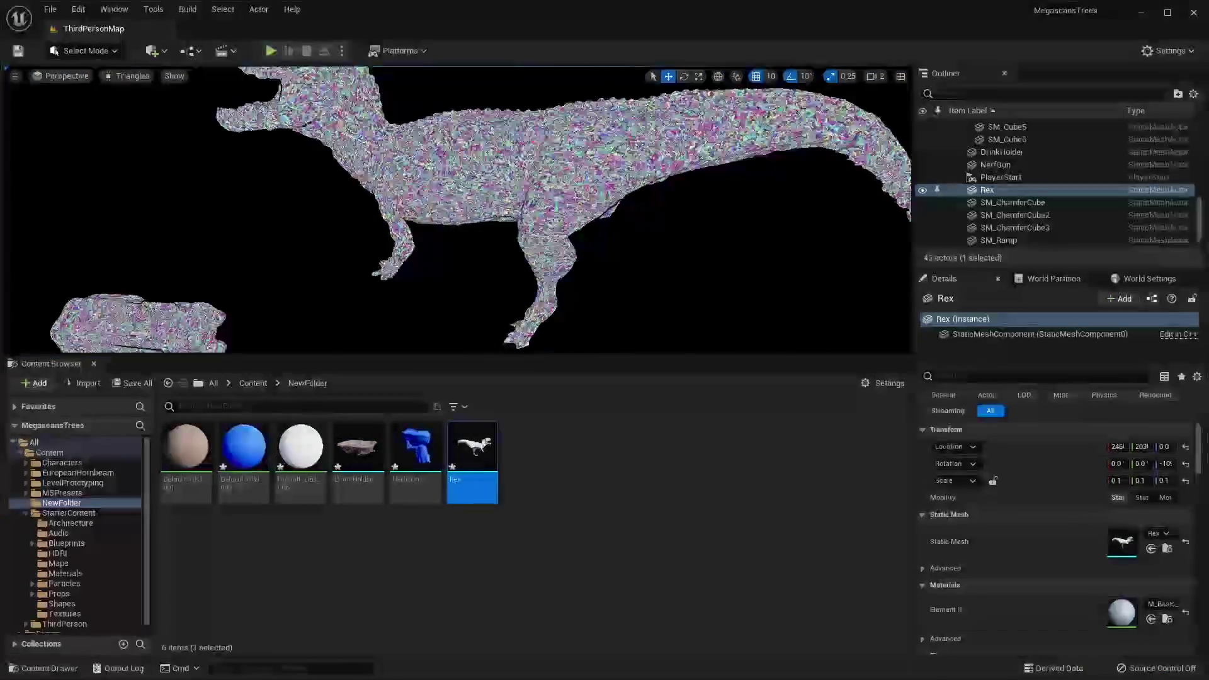
mouse_move(416, 212)
right_mouse_down()
mouse_move(352, 210)
mouse_move(415, 212)
right_mouse_up()
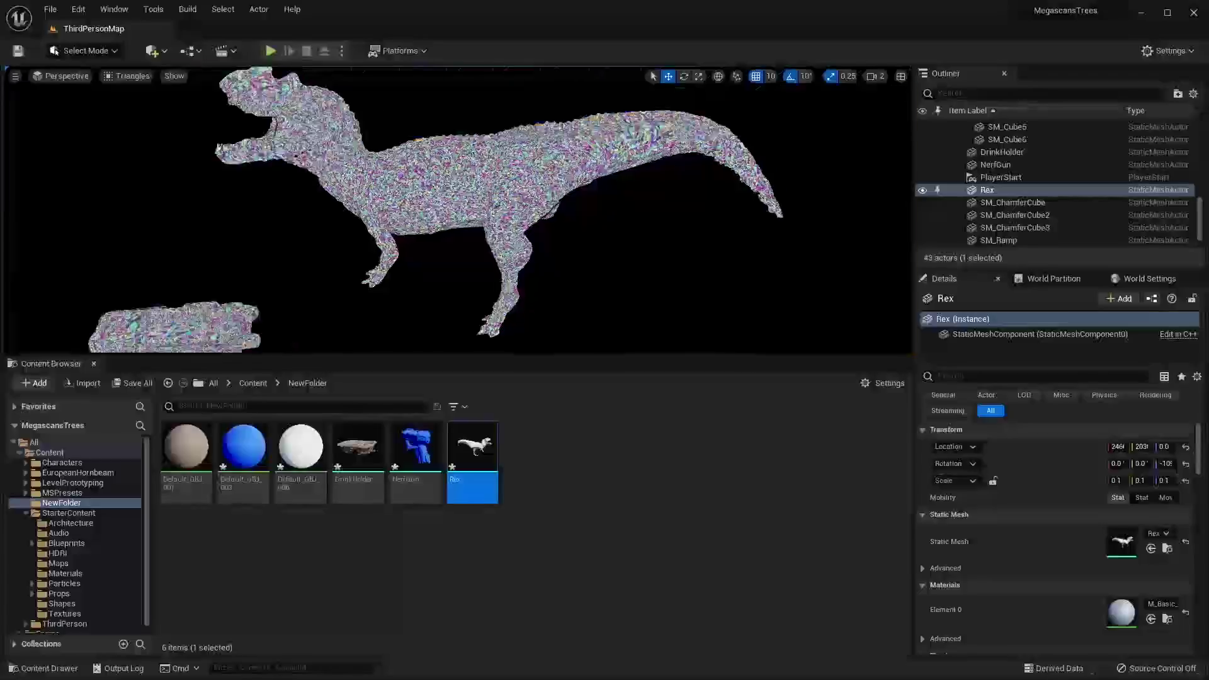
- View Rex in wireframe, then back in Lit shading across the mesh
key("alt+2")
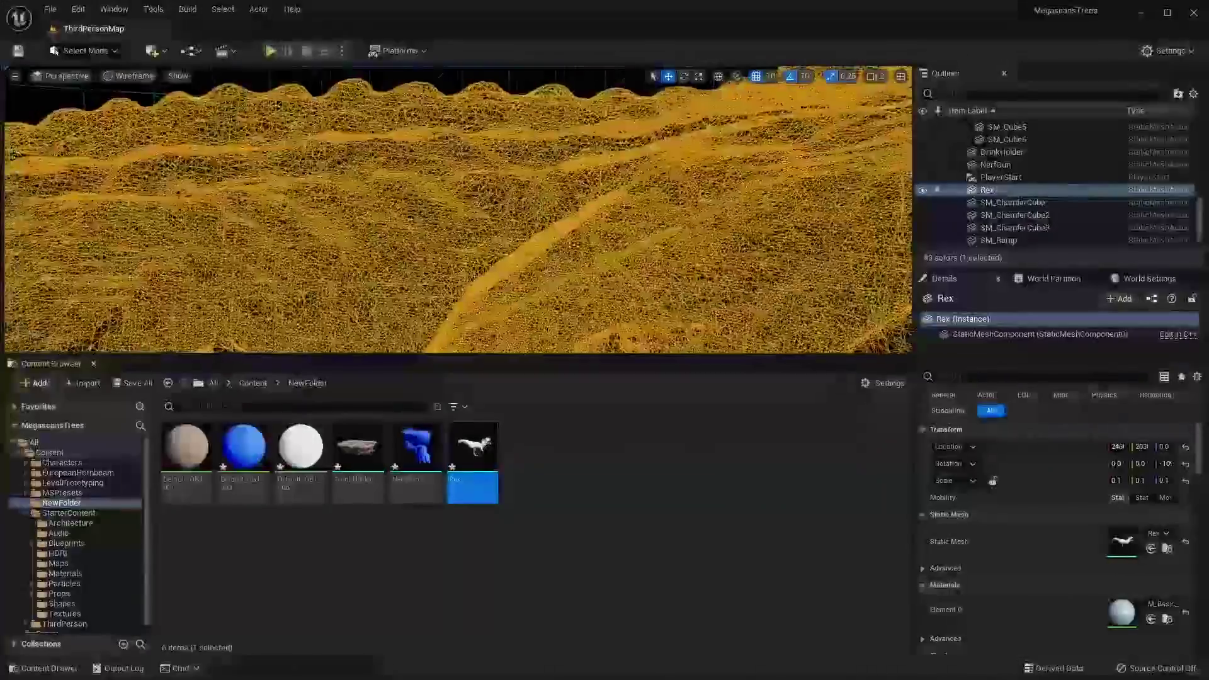
right_click_drag(416, 211, 406, 180)
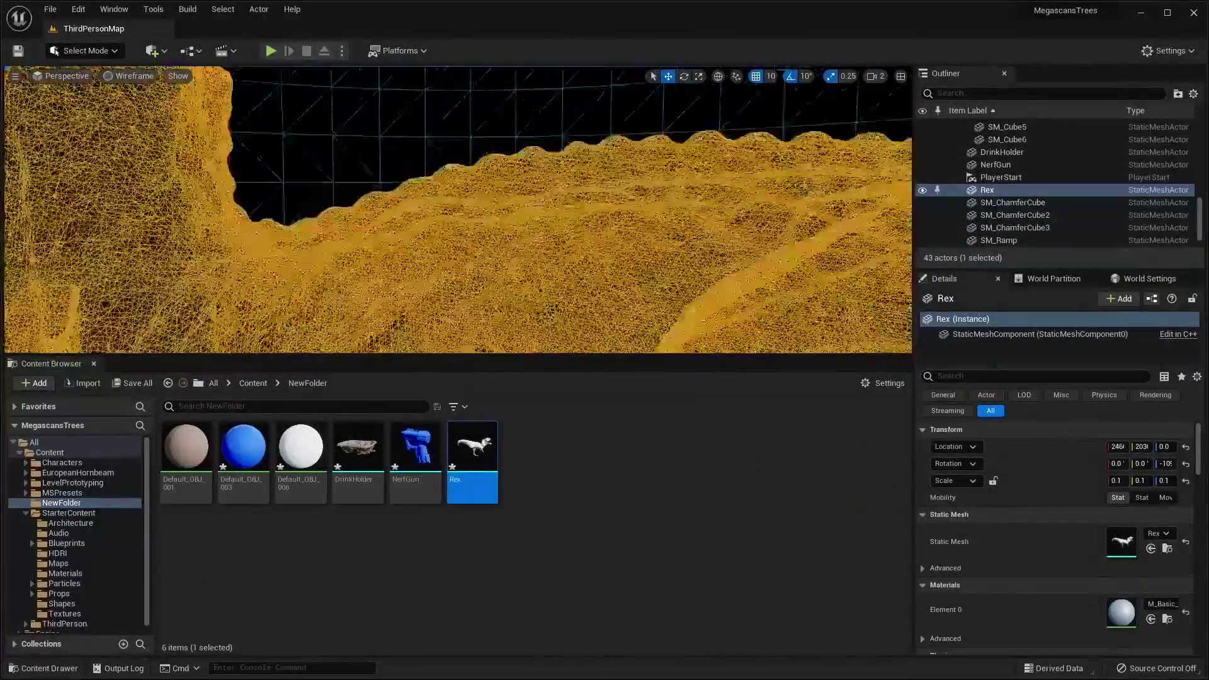
key("alt+4")
mouse_move(489, 446)
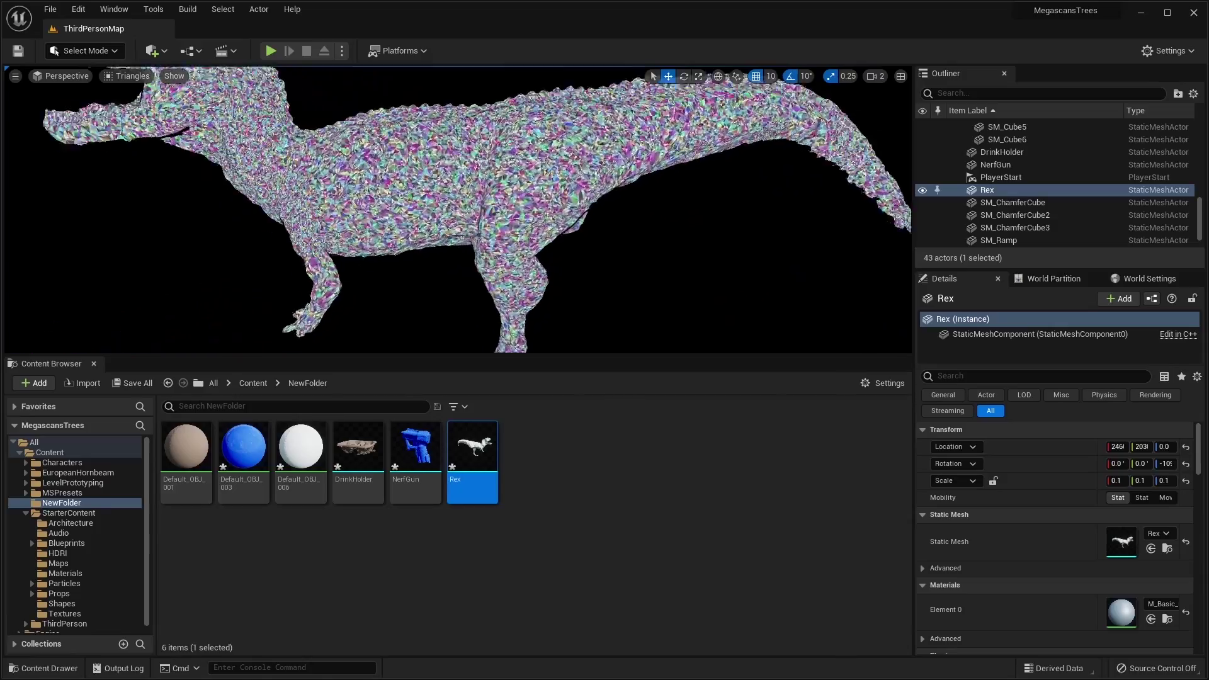
scroll(458, 209, "up", 5)
scroll(458, 209, "down", 5)
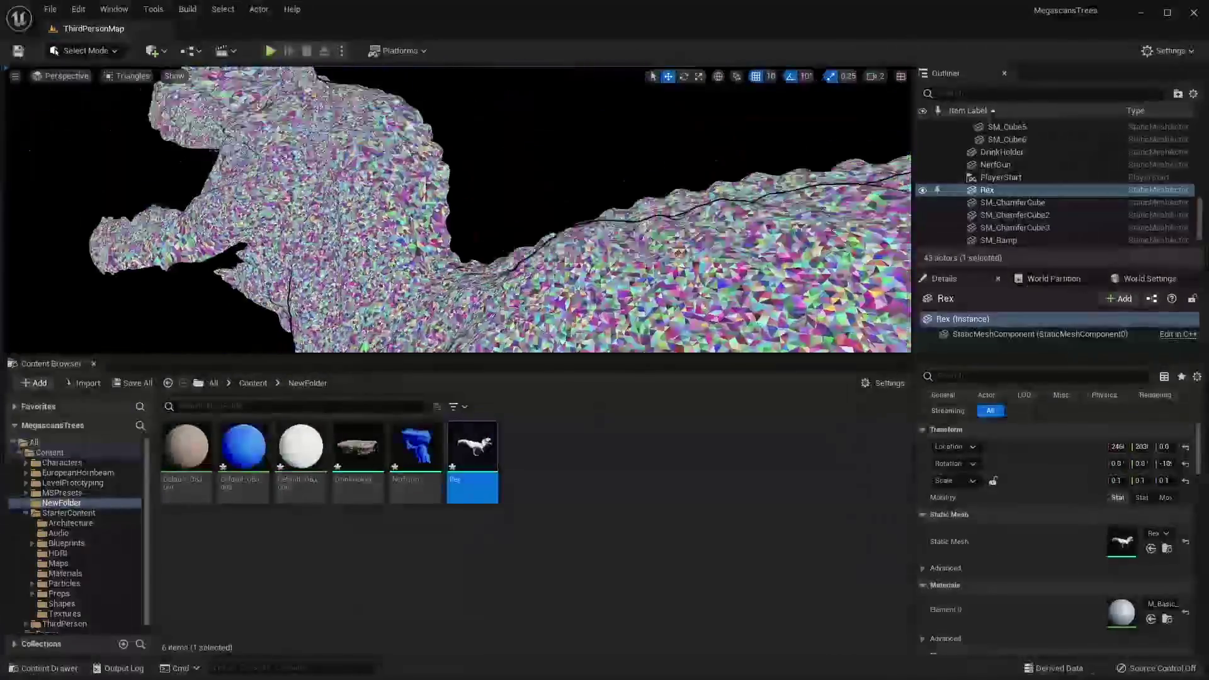
scroll(457, 209, "up", 5)
right_click_drag(458, 209, 458, 210)
scroll(463, 219, "down", 10)
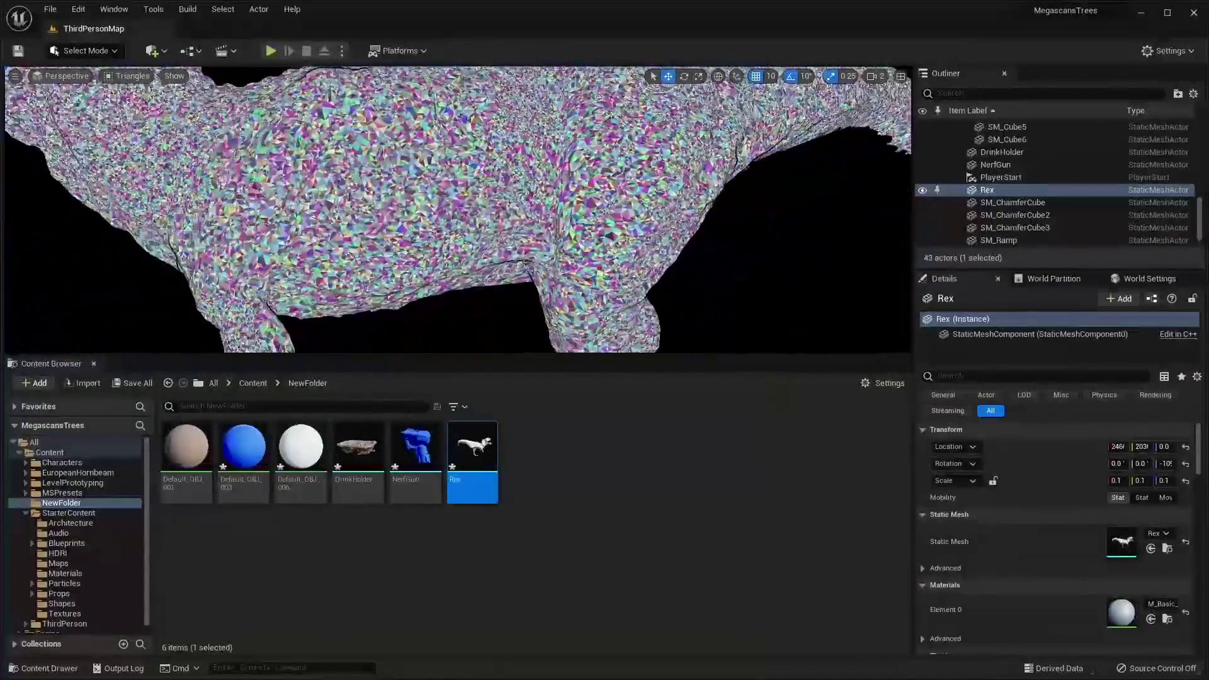
- Deselect Rex and zoom out in Lit shading
left_click(693, 284)
key("alt+4")
scroll(463, 218, "up", 10)
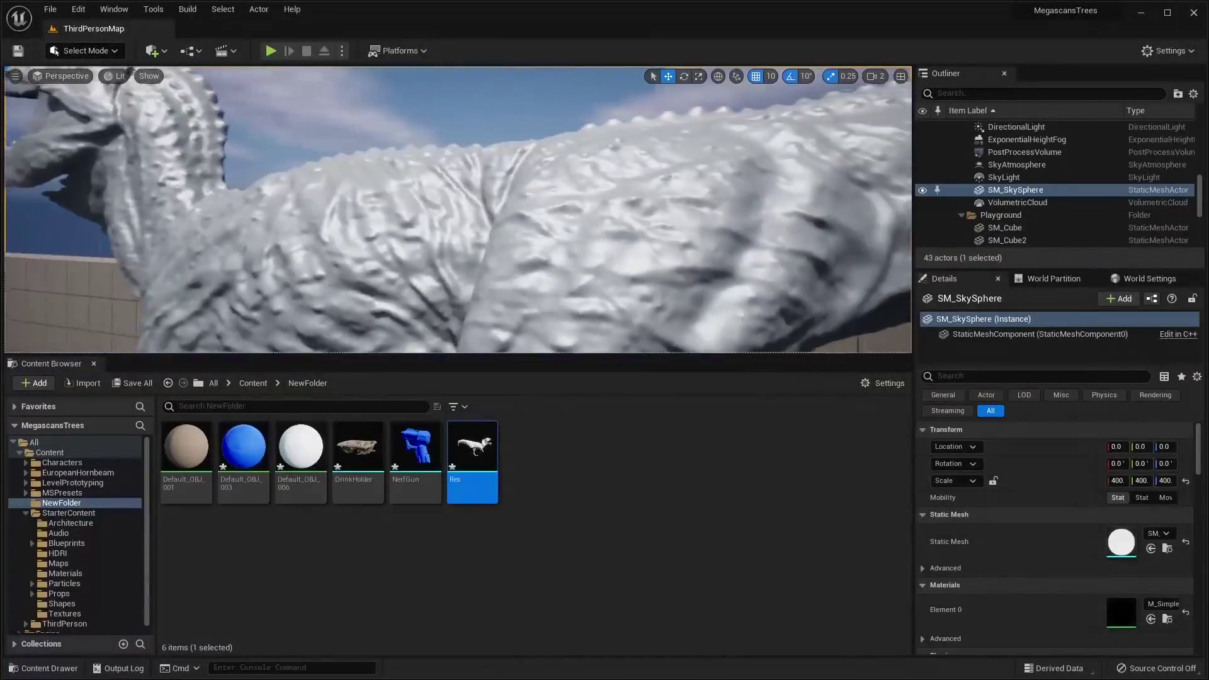
scroll(458, 209, "down", 6)
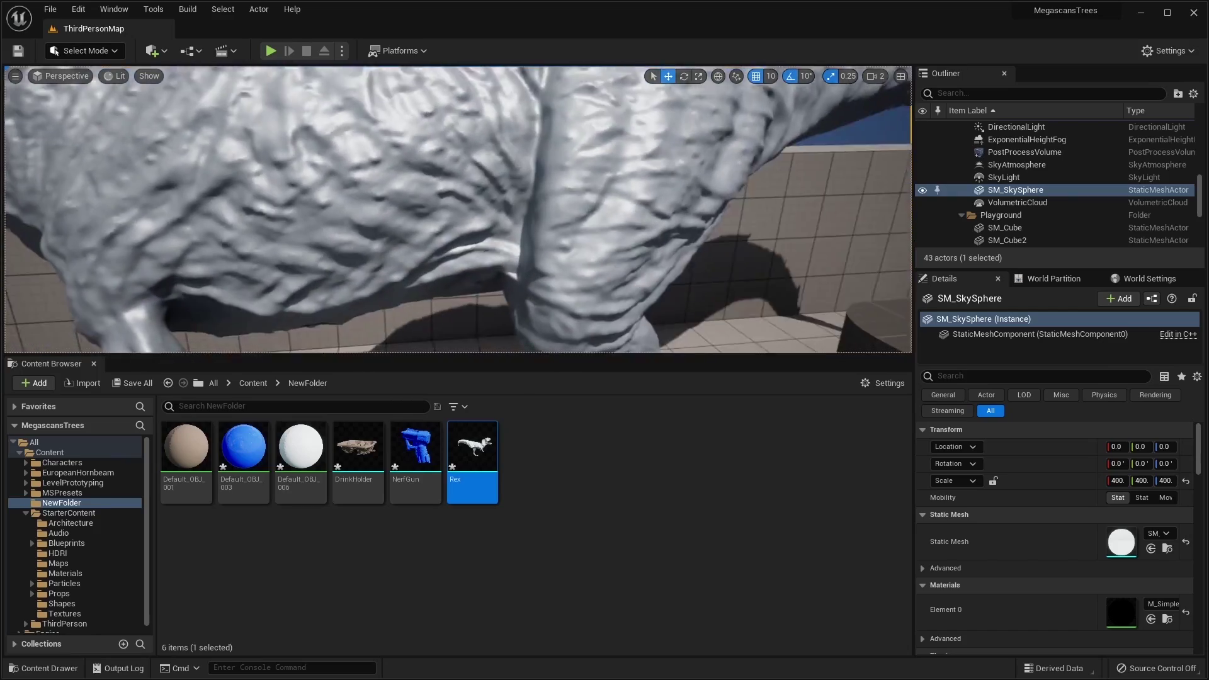
scroll(458, 209, "down", 8)
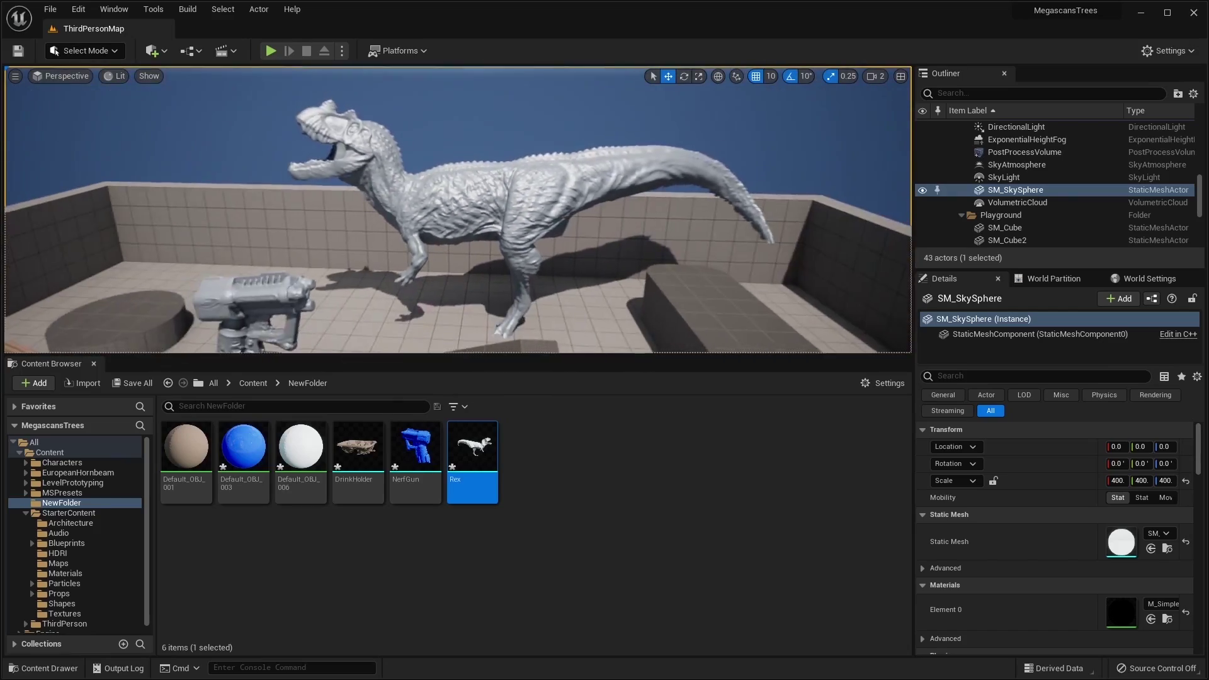
scroll(458, 209, "down", 5)
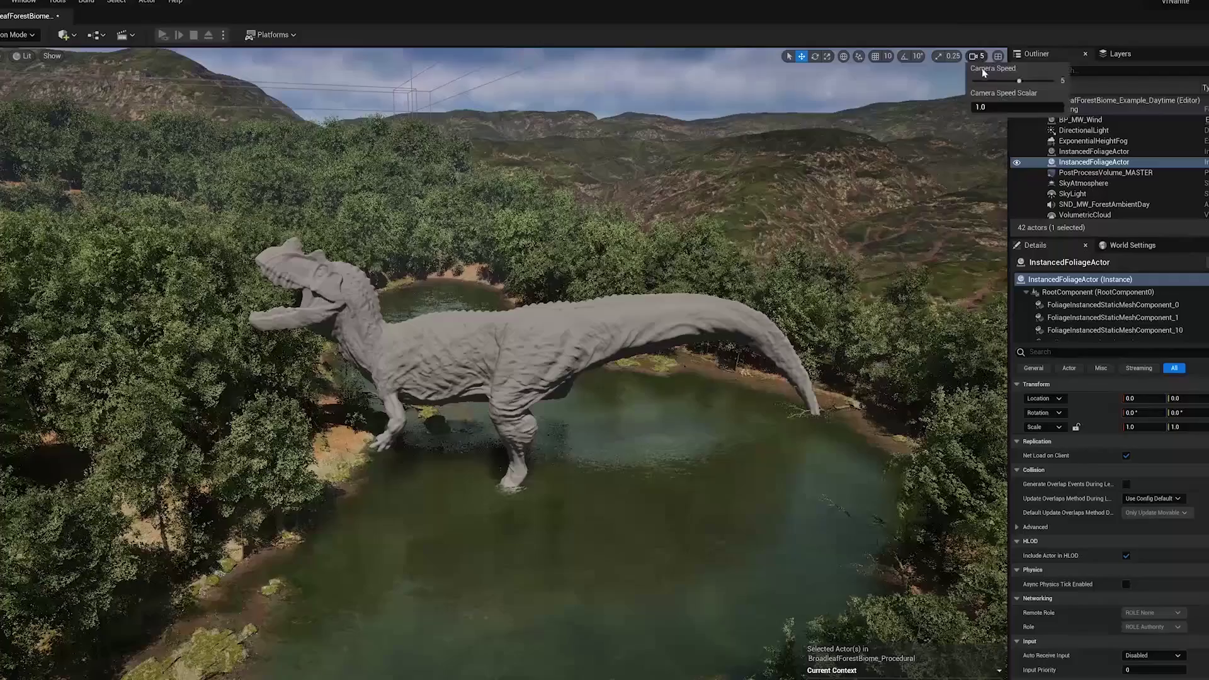
- Adjust the viewport camera speed for flying around Rex
right_click_drag(1001, 94, 995, 101)
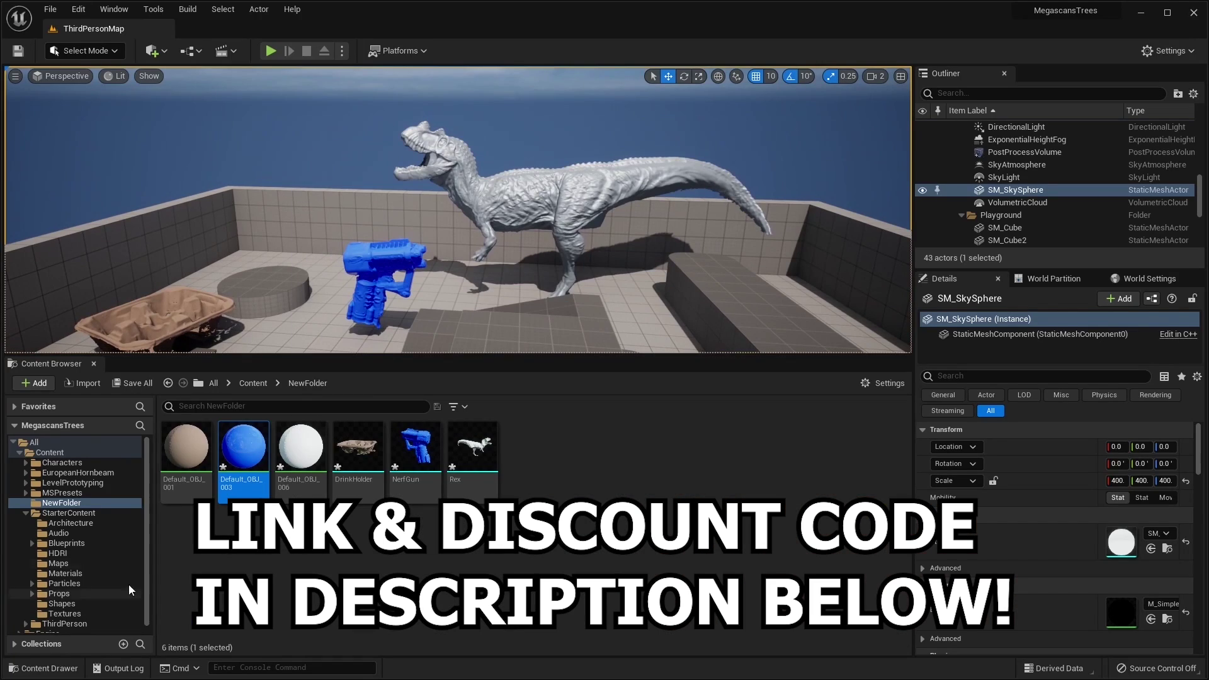
- Browse the StarterContent Audio and Architecture folders, then the MSPresets EuropeanHornbeam folder
scroll(94, 591, "down", 1)
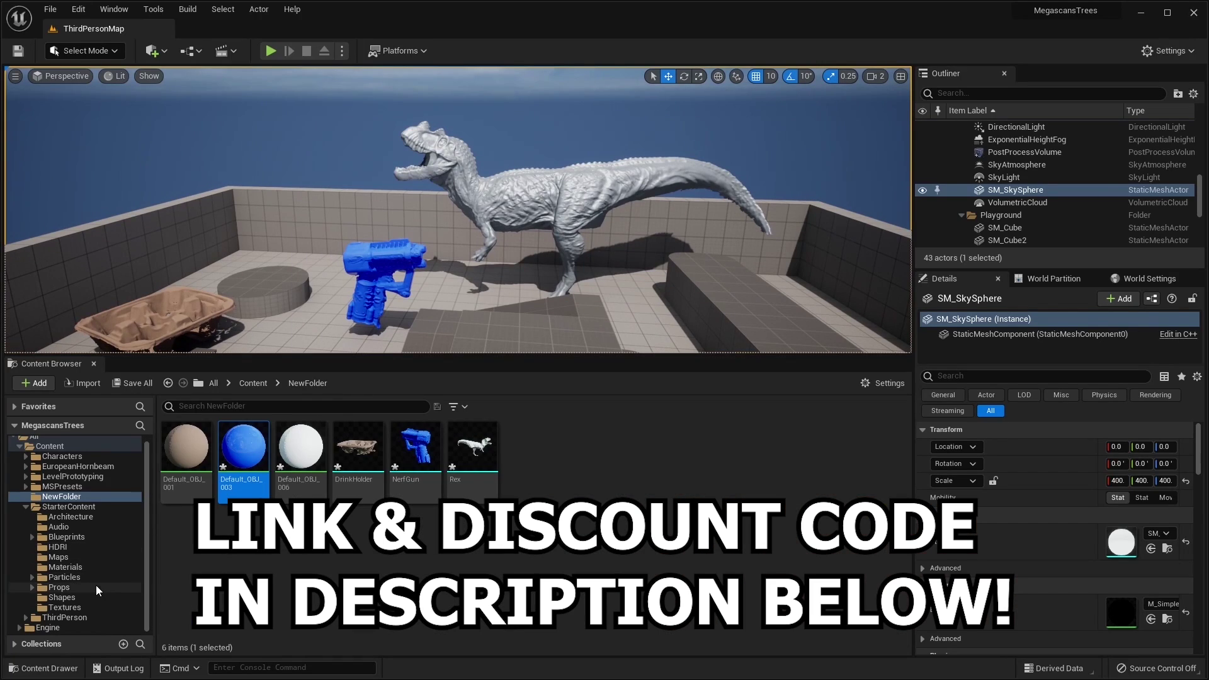
left_click(60, 527)
left_click(70, 516)
left_click(88, 488)
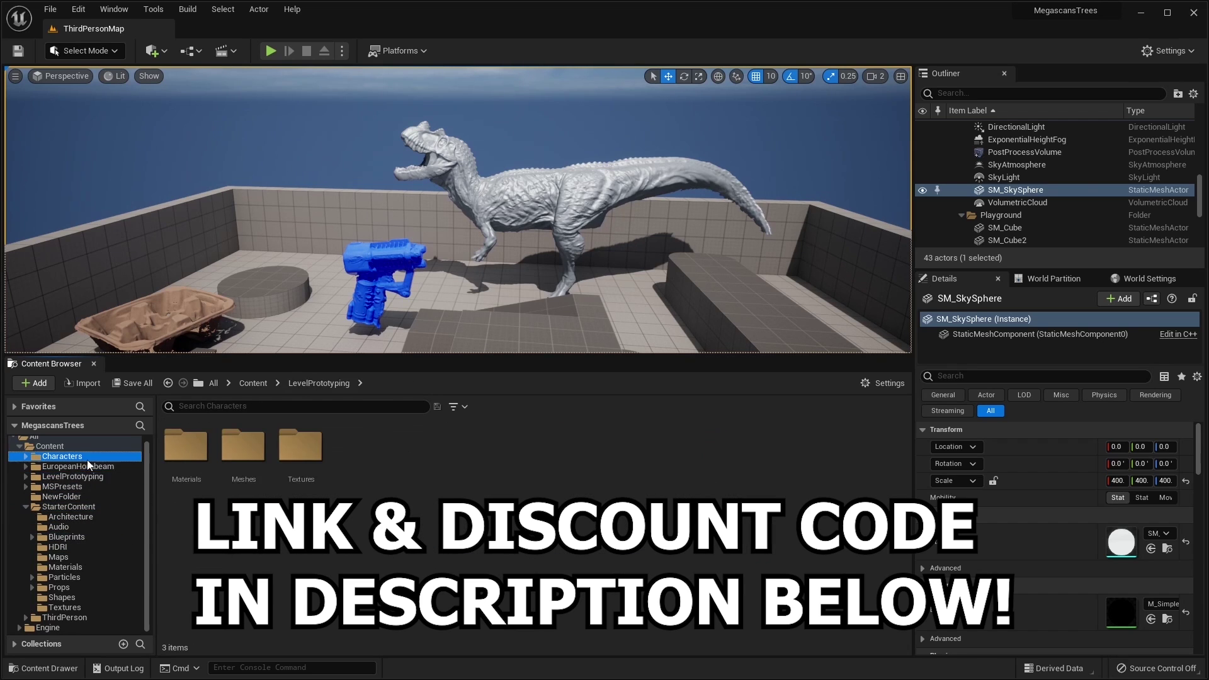
left_click(89, 466)
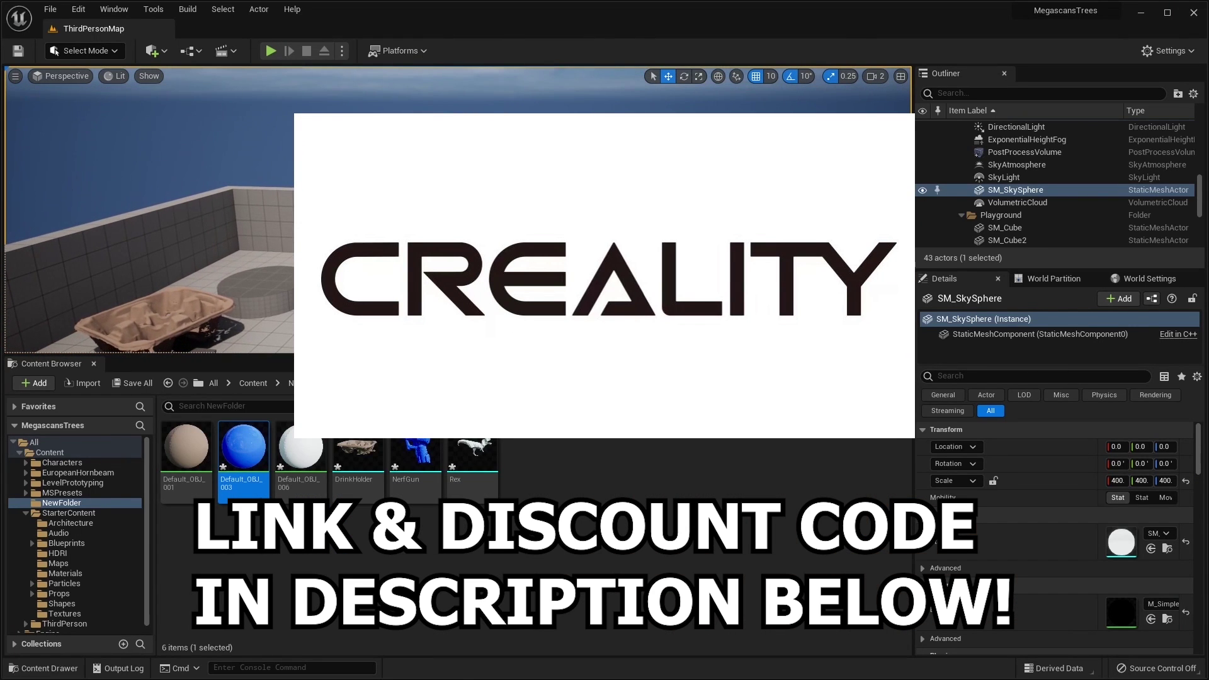
- Check the Audio, HDRI, Blueprints and Materials folders, then open EuropeanHornbeam's Maps folder
scroll(94, 592, "down", 1)
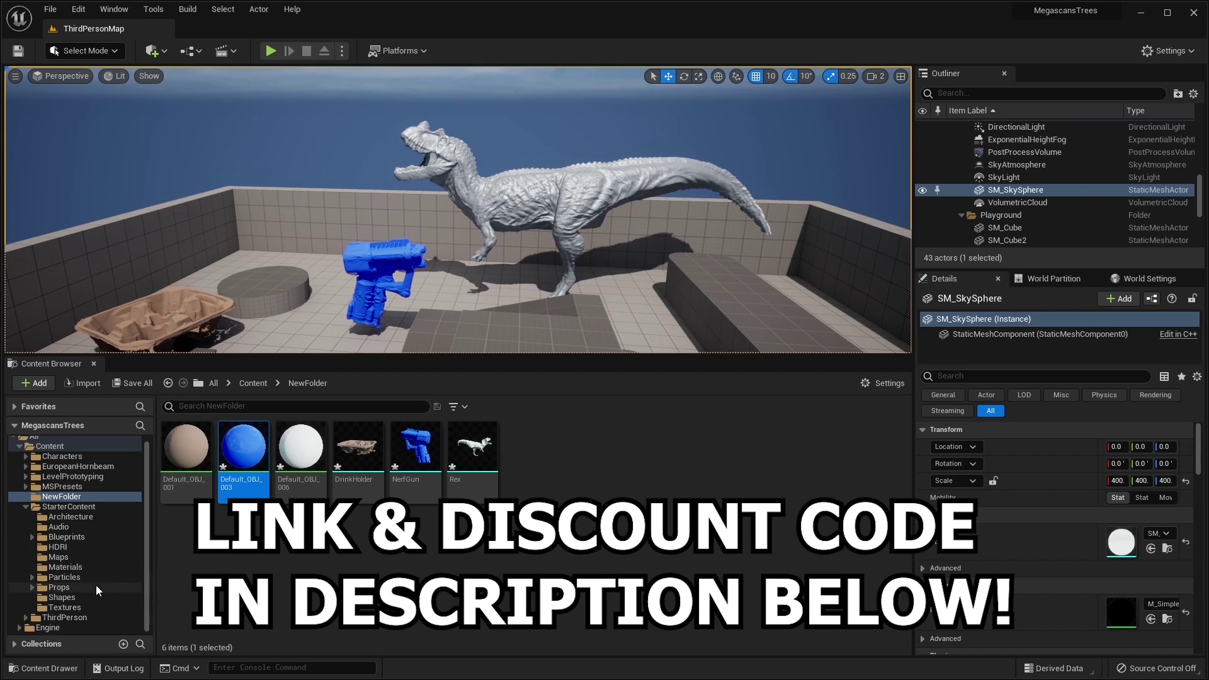
left_click(59, 526)
left_click(58, 547)
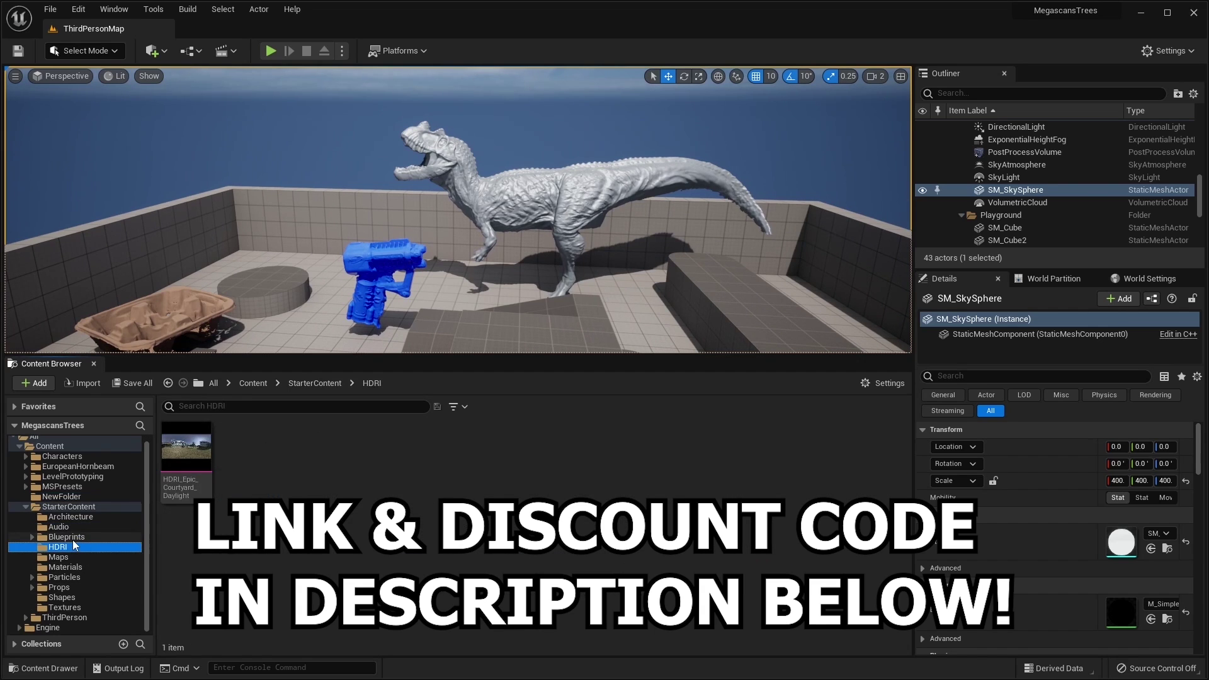
left_click(65, 567)
left_click(70, 517)
left_click(63, 487)
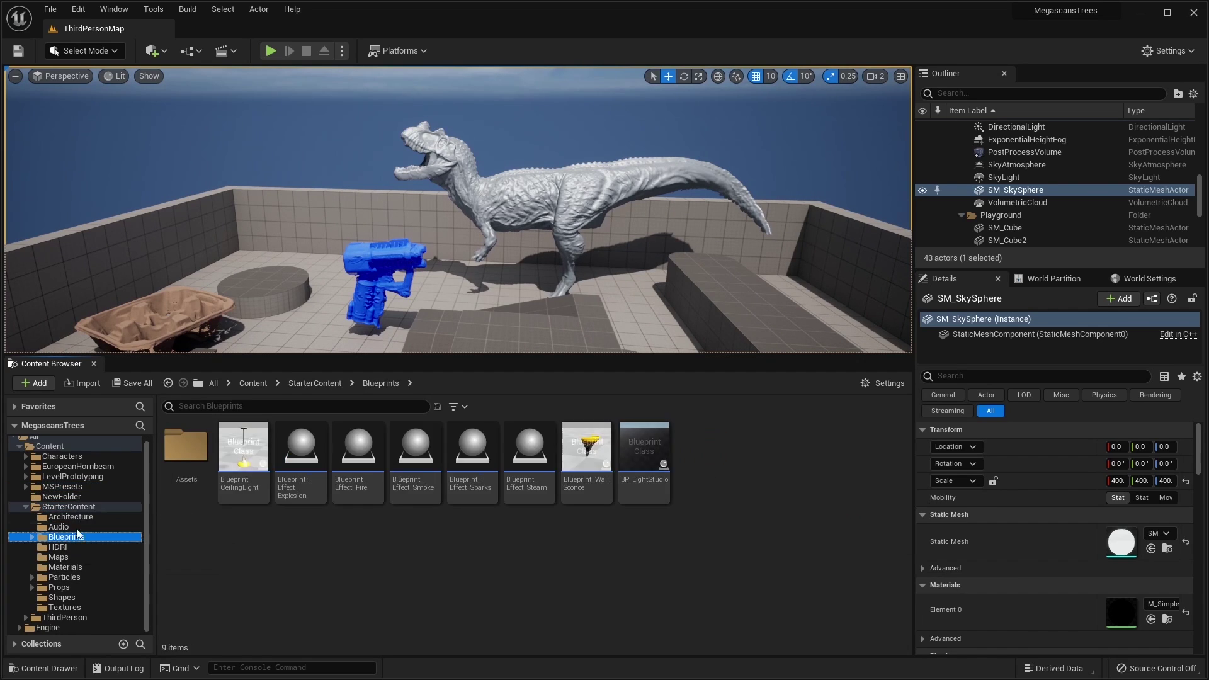
left_click(78, 466)
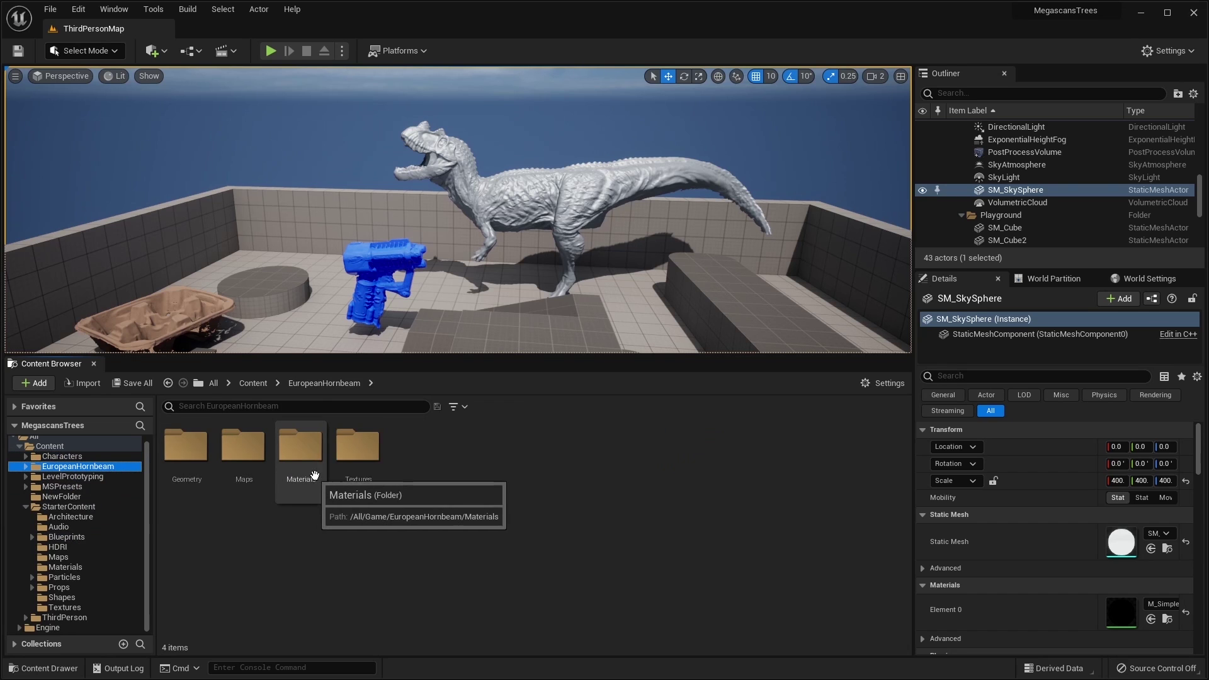
double_click(243, 448)
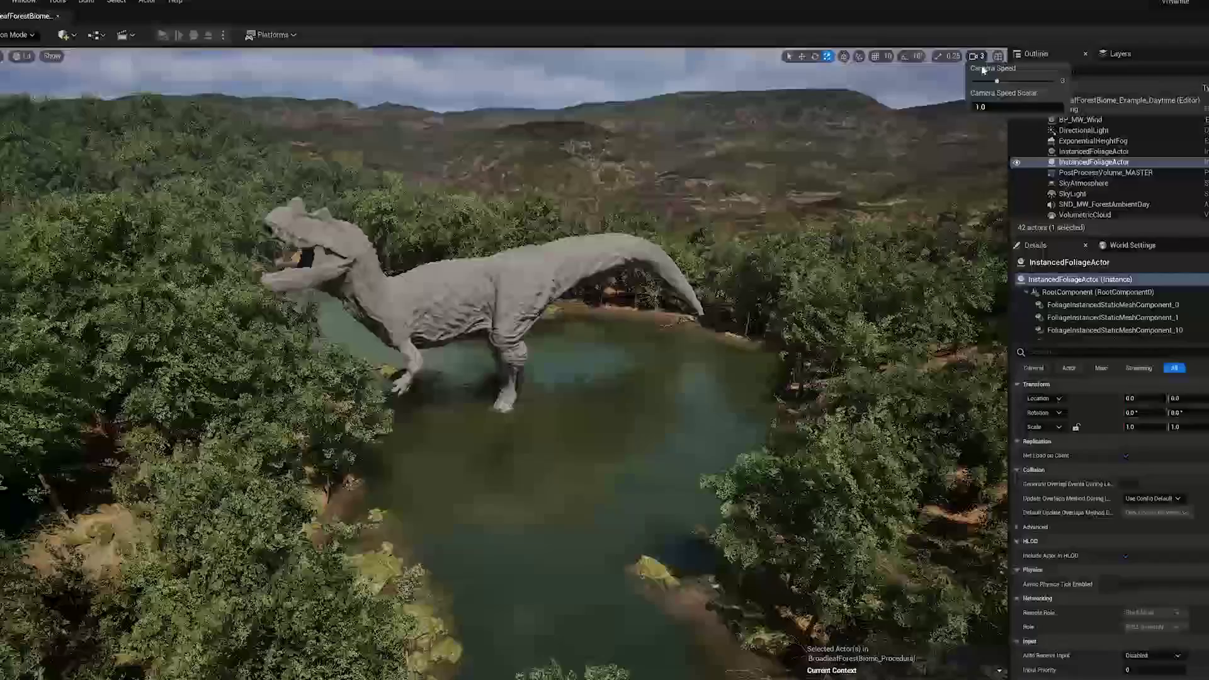
- Lower the viewport Camera Speed slider from 3 to 1
left_click_drag(997, 80, 976, 80)
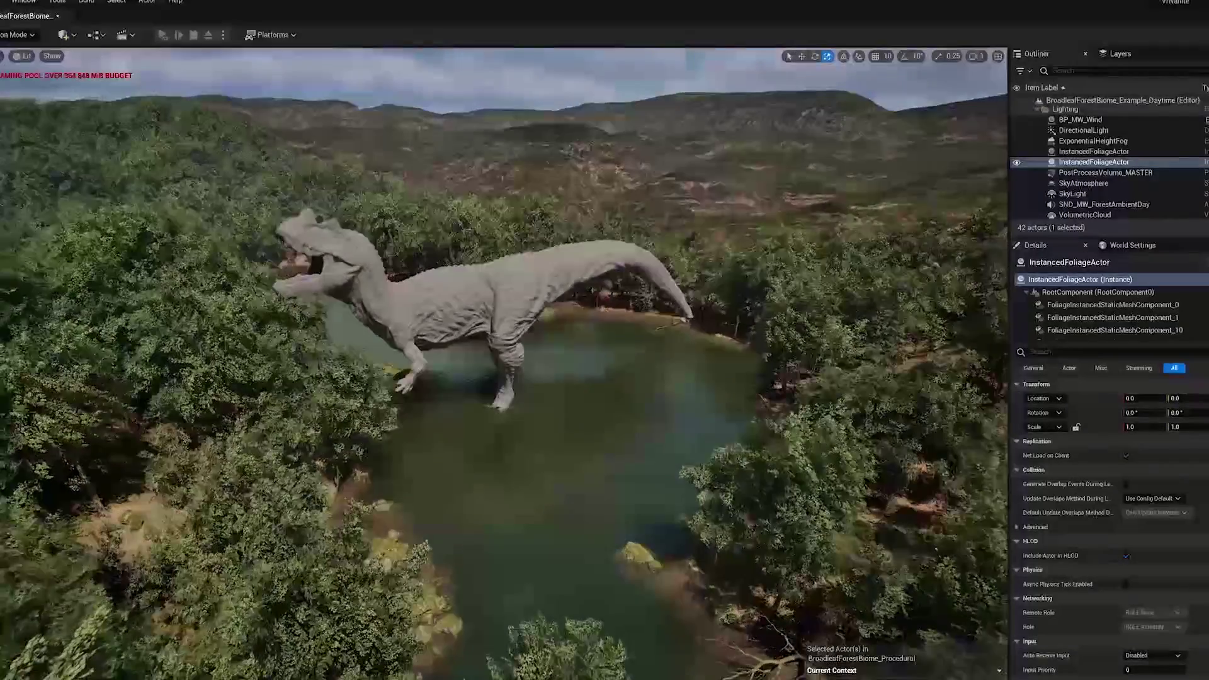